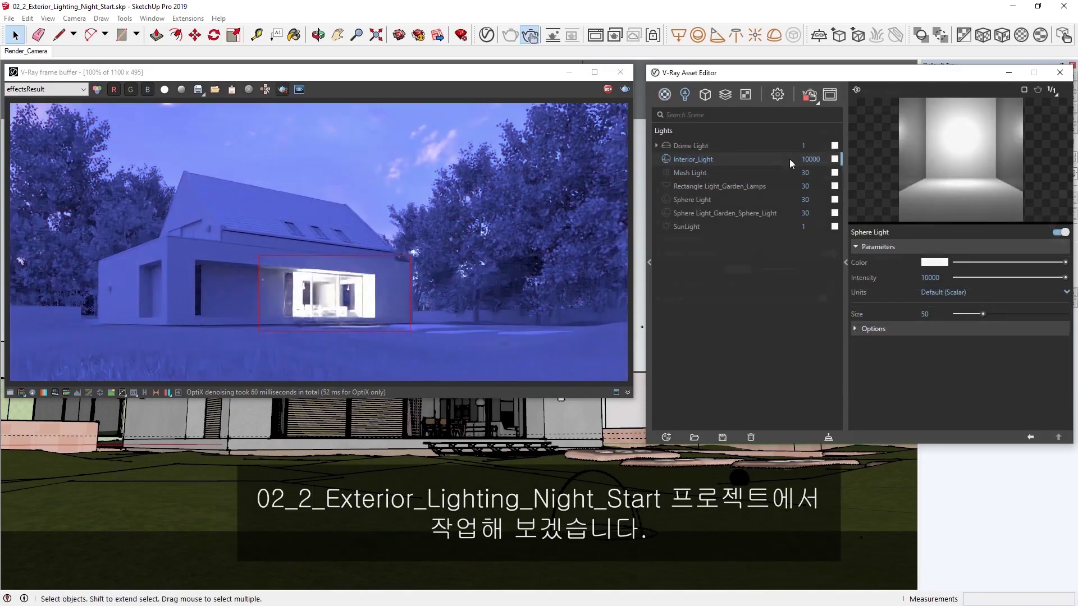
- Switch Material Override off in the V-Ray render settings
left_click(777, 94)
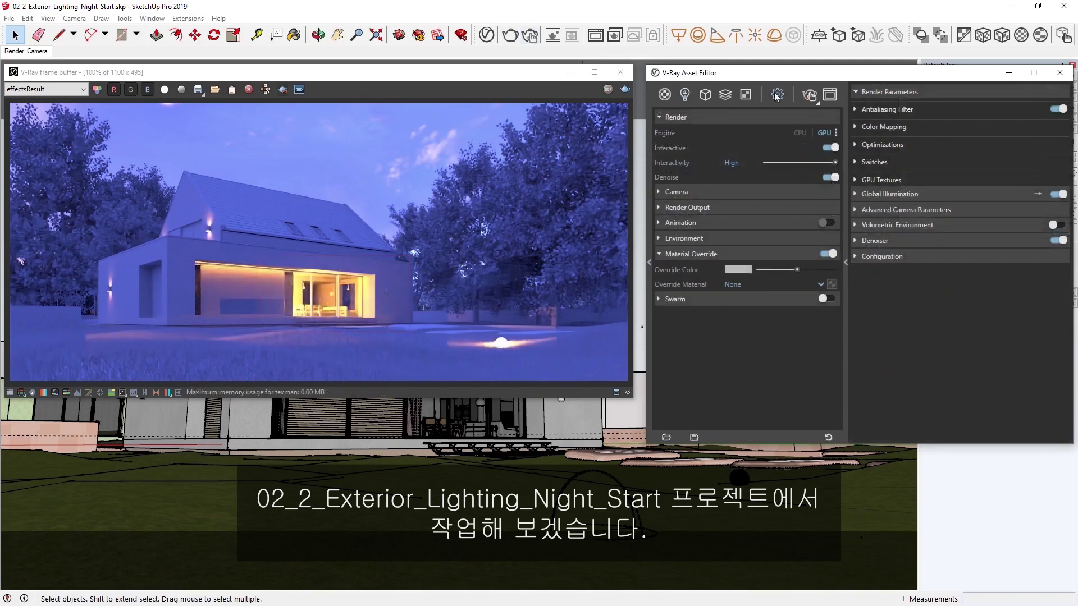
left_click(829, 254)
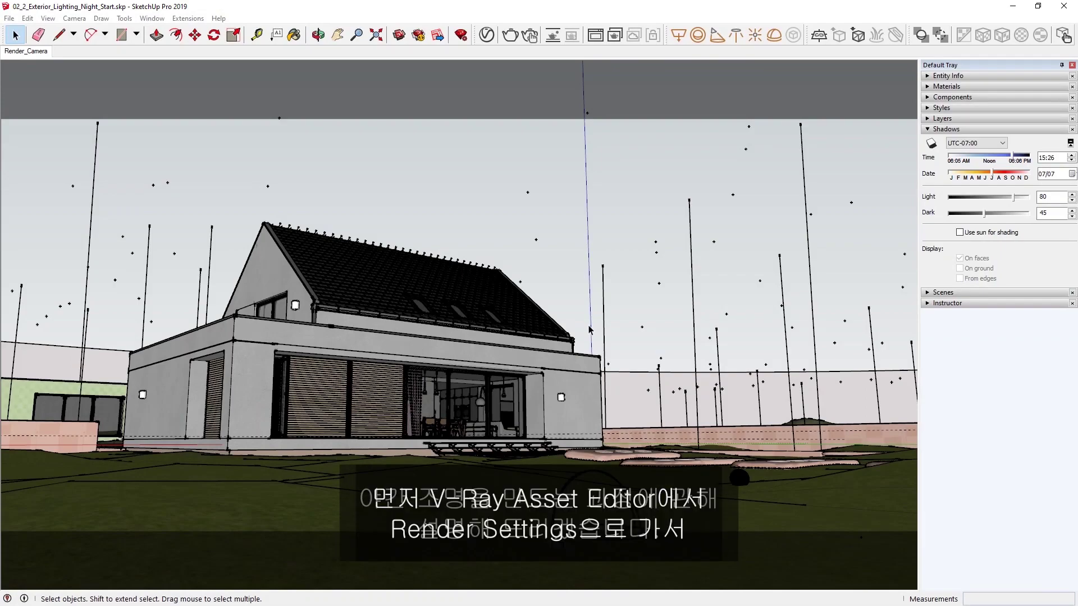
- Enable Material Override in the Asset Editor's render settings and start an interactive render
left_click(488, 36)
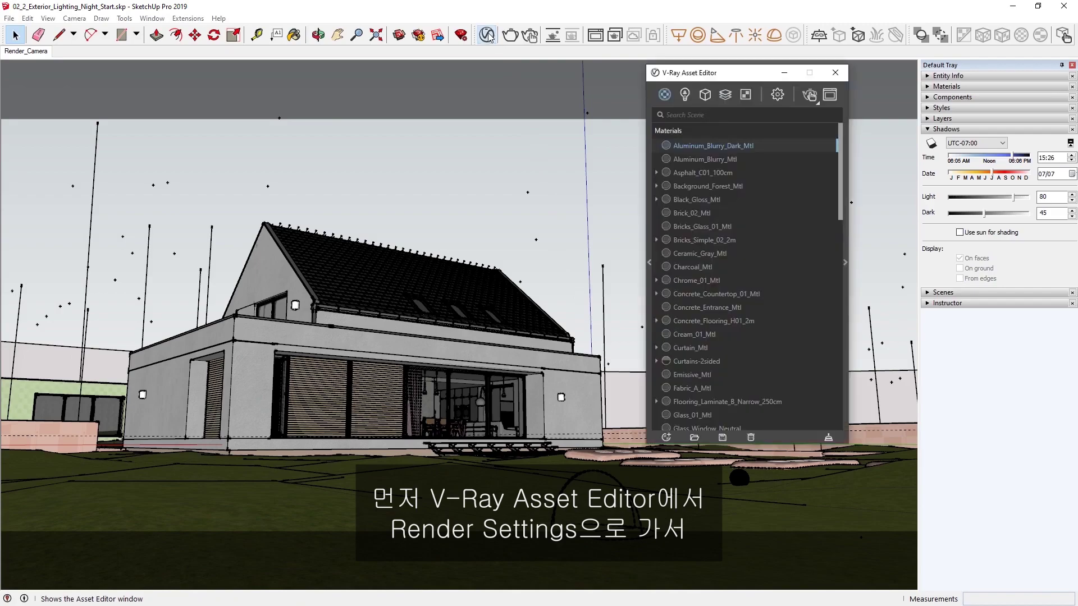
left_click(777, 96)
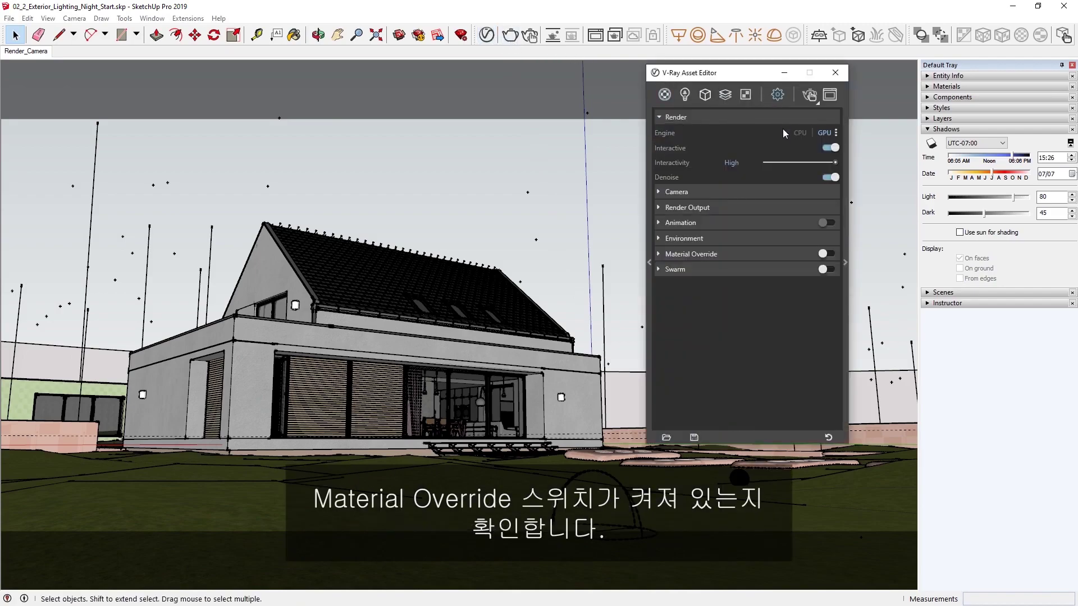
left_click(766, 251)
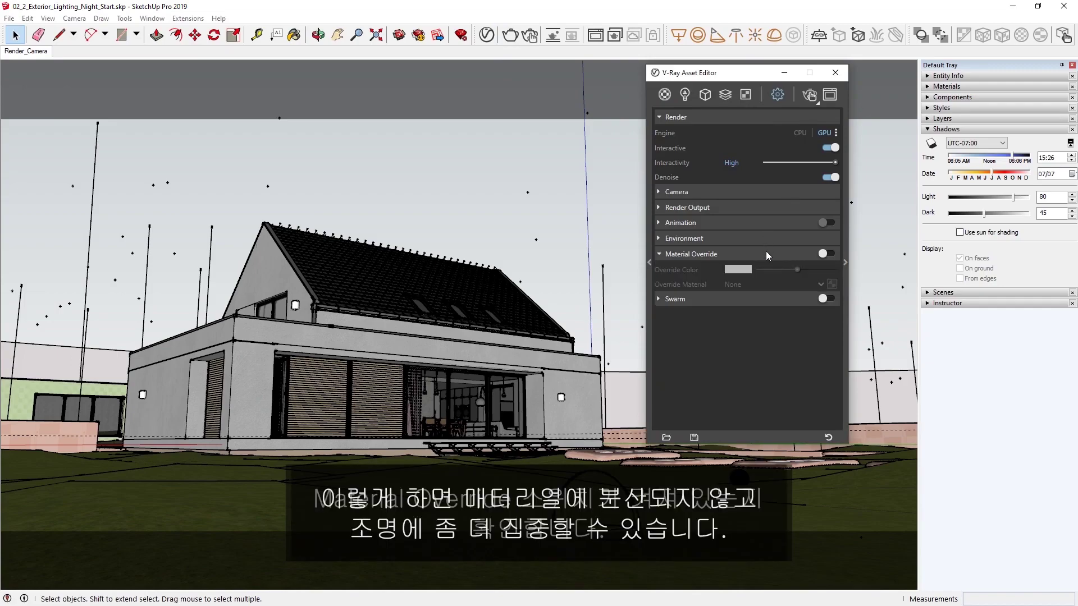
left_click(827, 254)
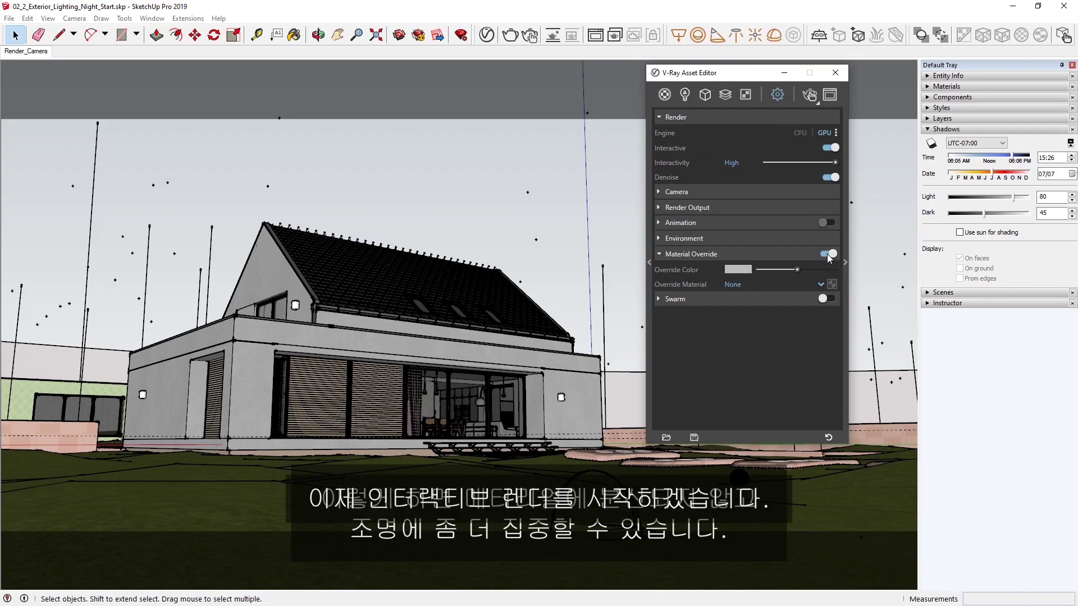
left_click(810, 93)
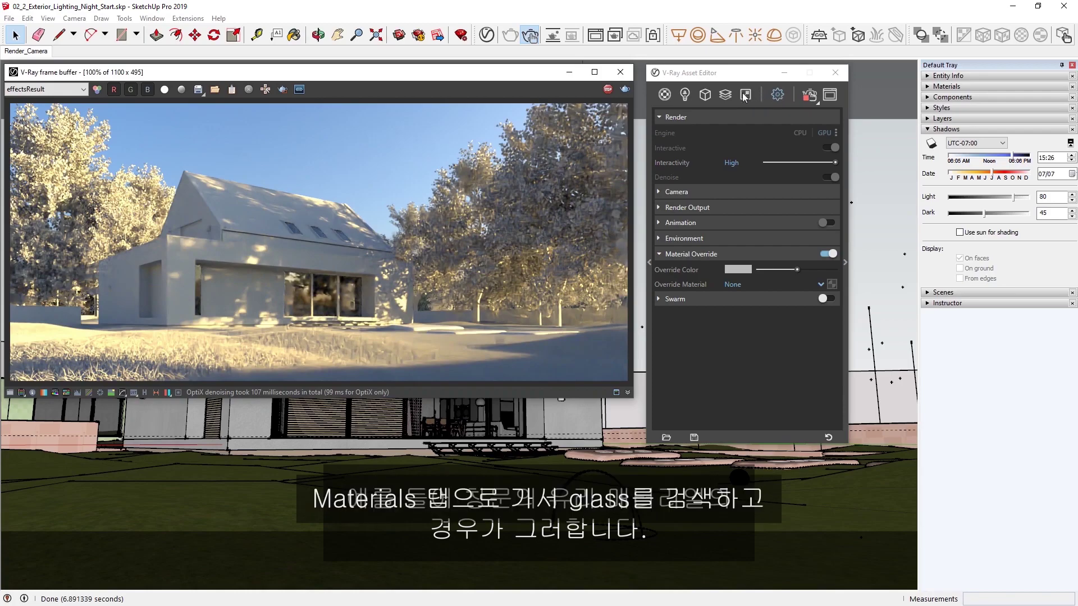
- Filter the scene materials by 'glass' and open Glass_Window_Neutral's parameter panel
left_click(665, 94)
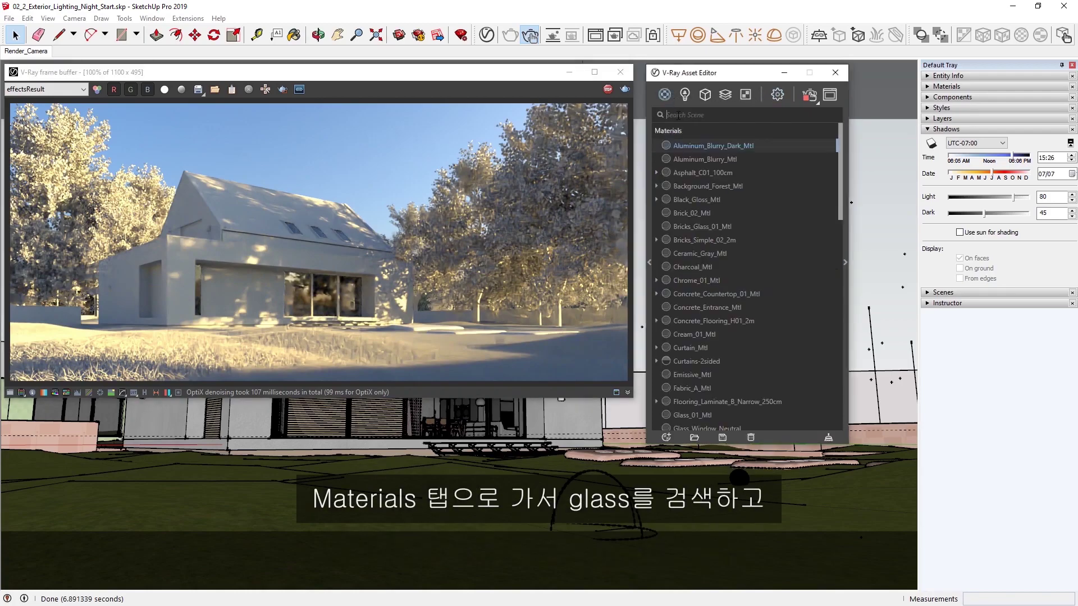
left_click(678, 115)
type("glass")
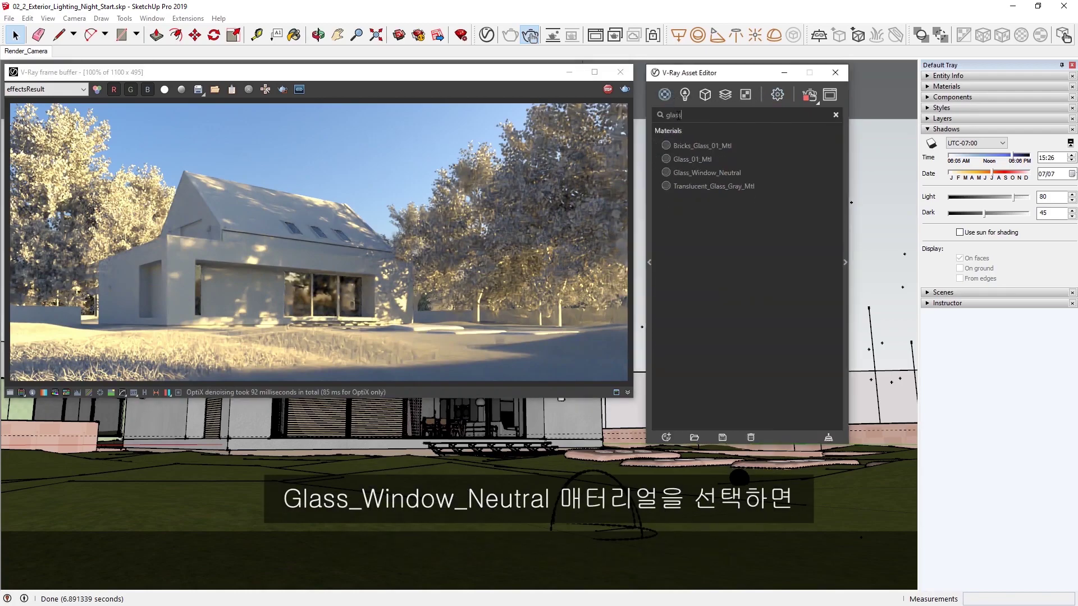
left_click(690, 172)
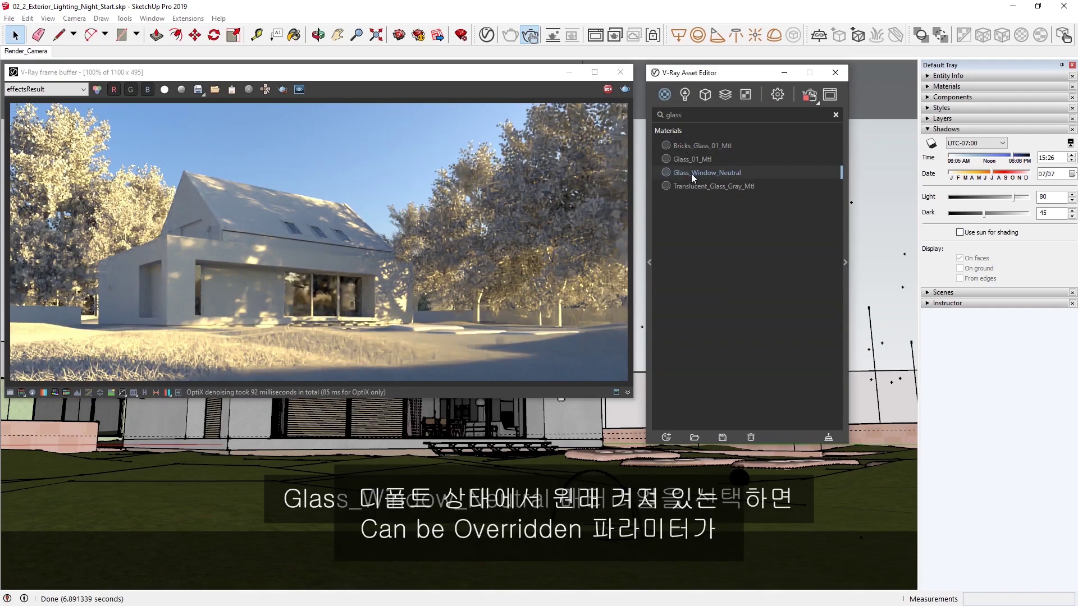
left_click(845, 261)
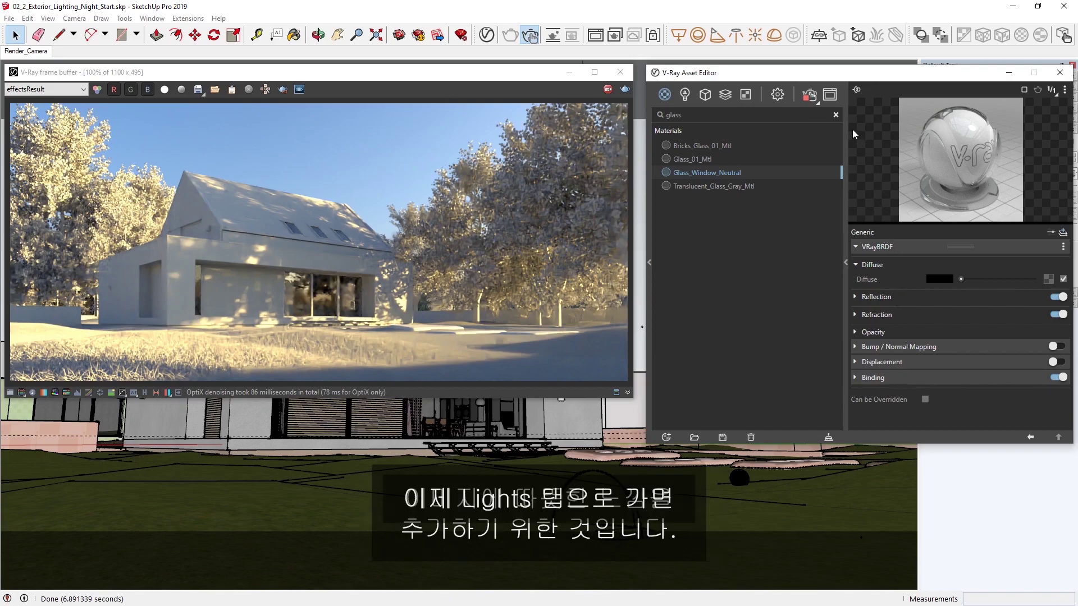
- Clear the filter, select the Dome Light and load the_sky_is_on_fire_4k as its HDR texture
left_click(836, 115)
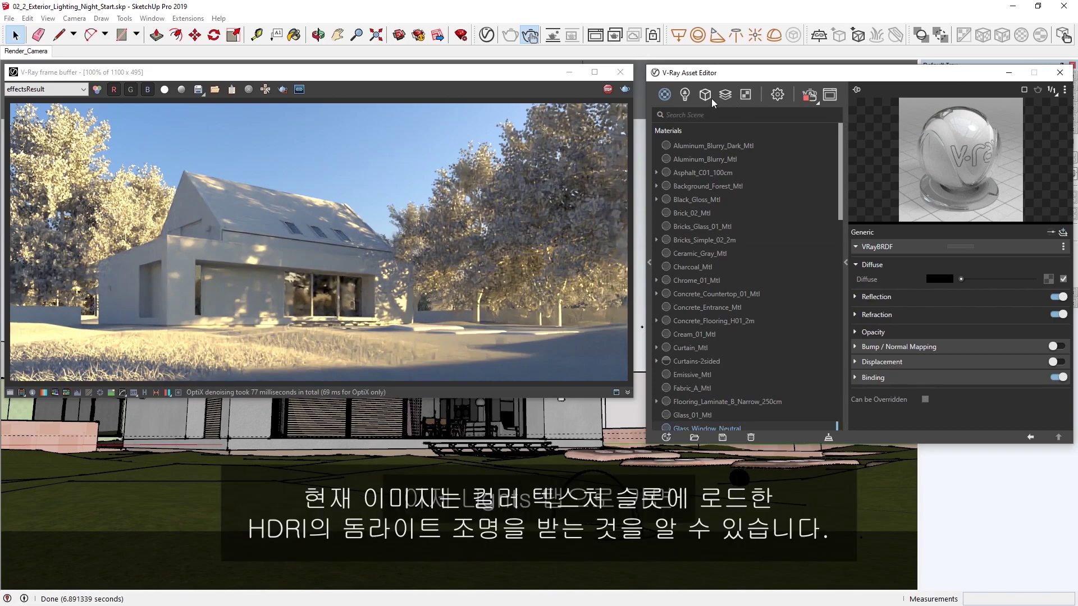
left_click(688, 91)
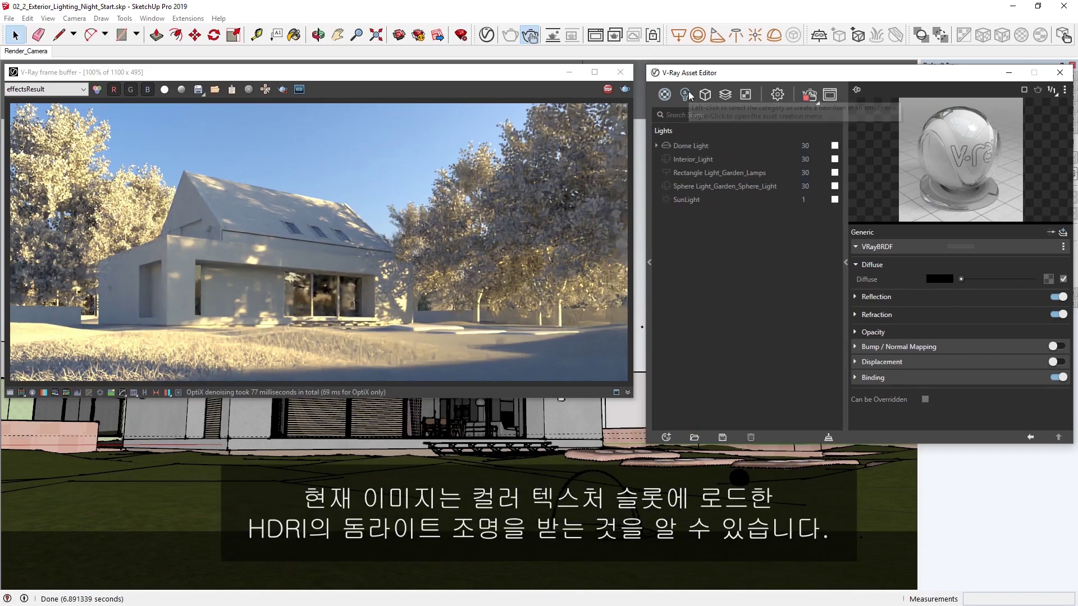
left_click(689, 145)
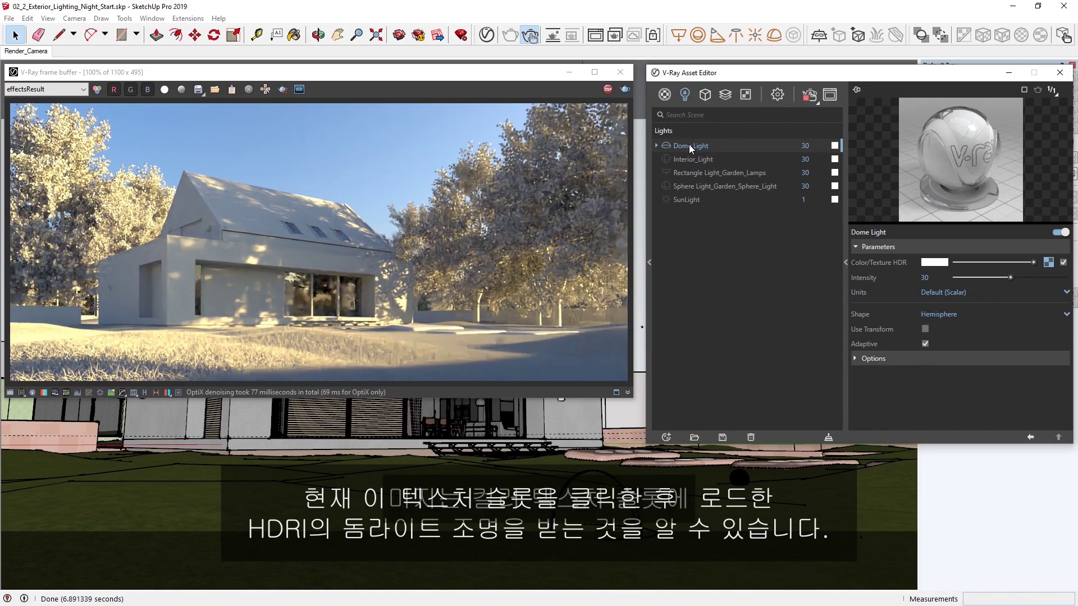
left_click(1049, 263)
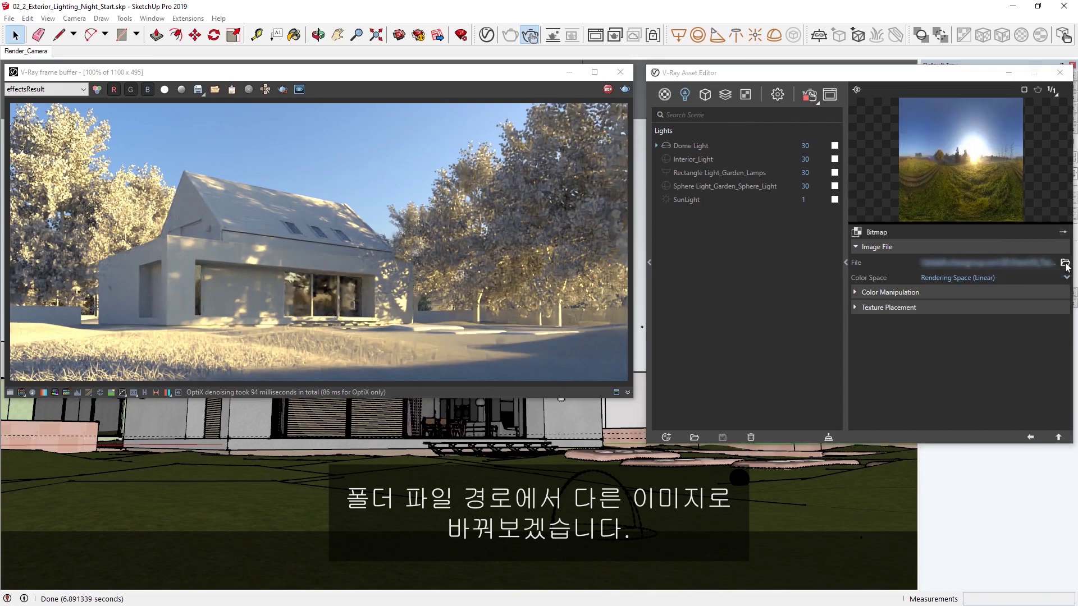
left_click(1065, 263)
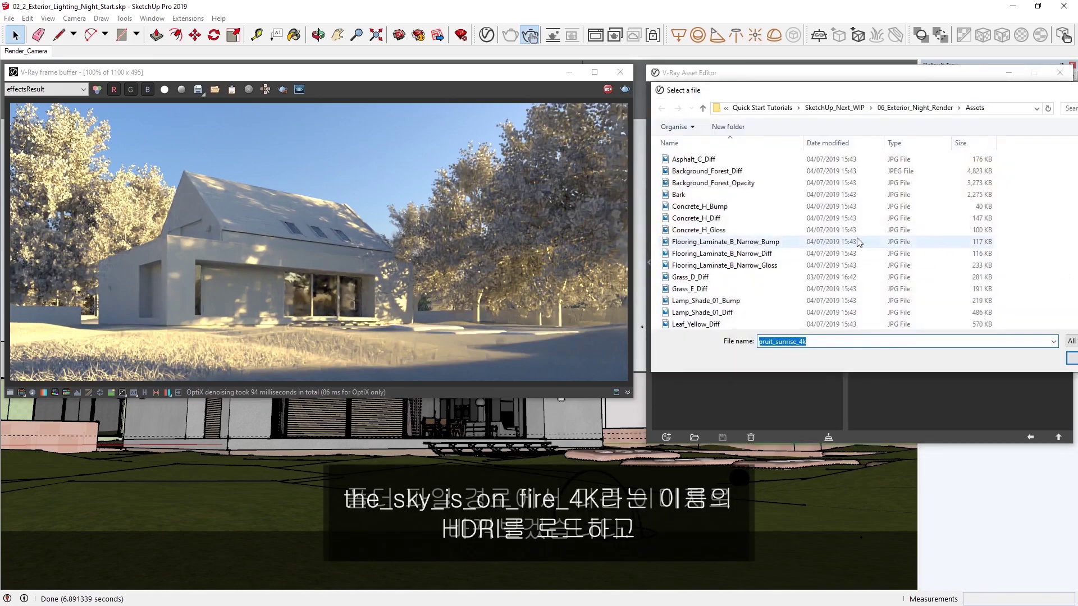
scroll(824, 239, "down", 5)
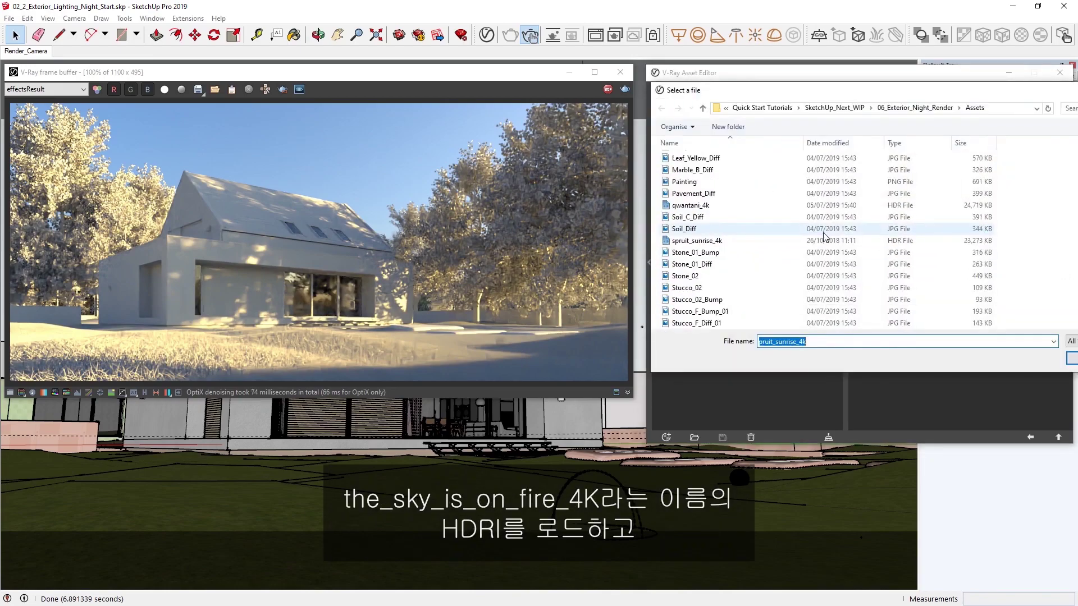
scroll(824, 239, "down", 3)
left_click(729, 230)
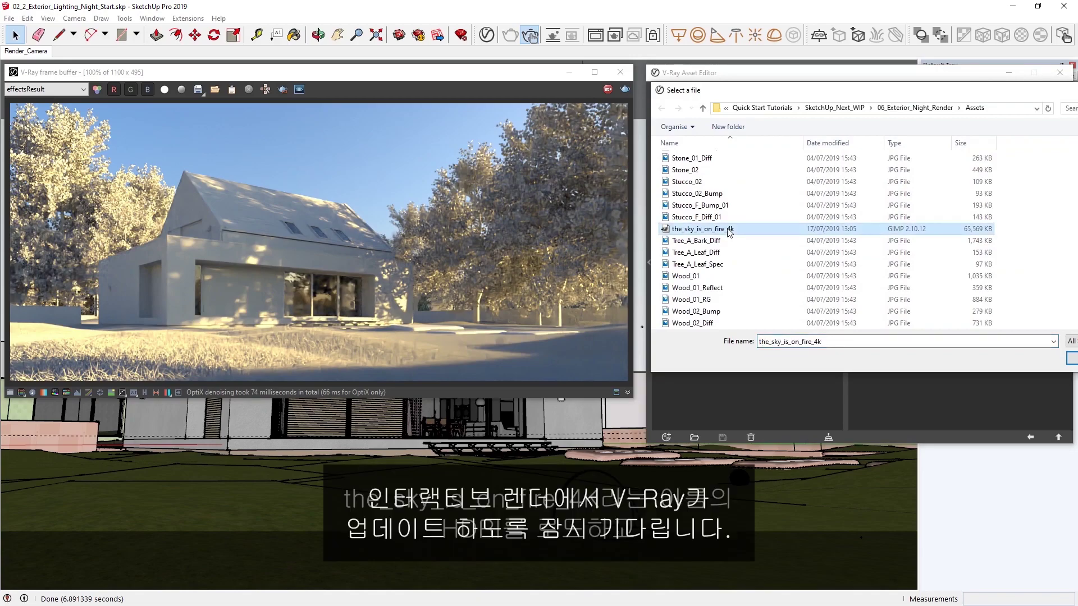
double_click(730, 230)
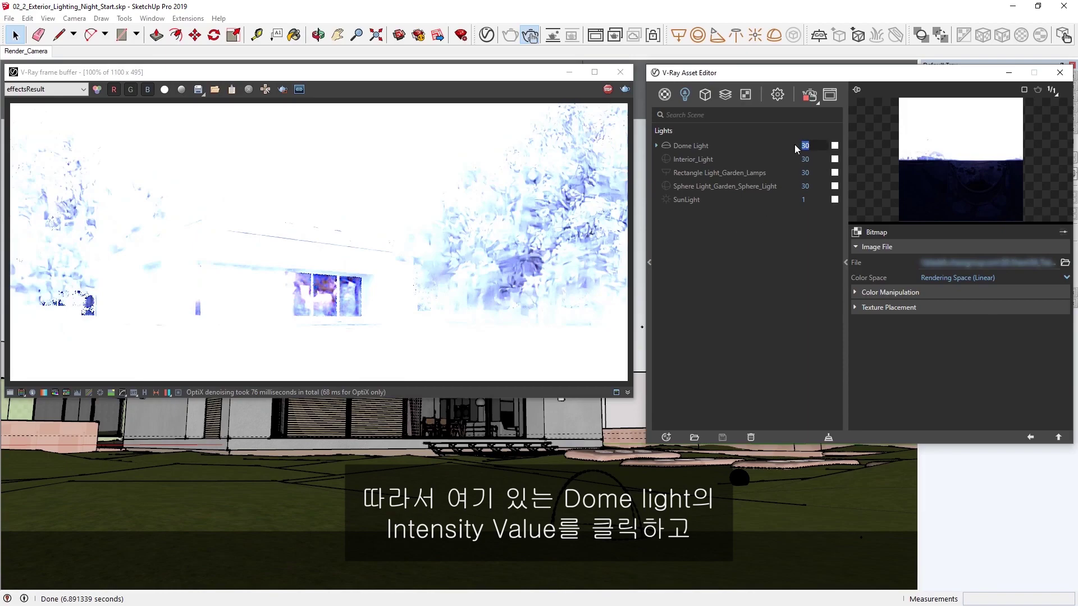
- Set the Dome Light intensity to 1
type("1")
key("Return")
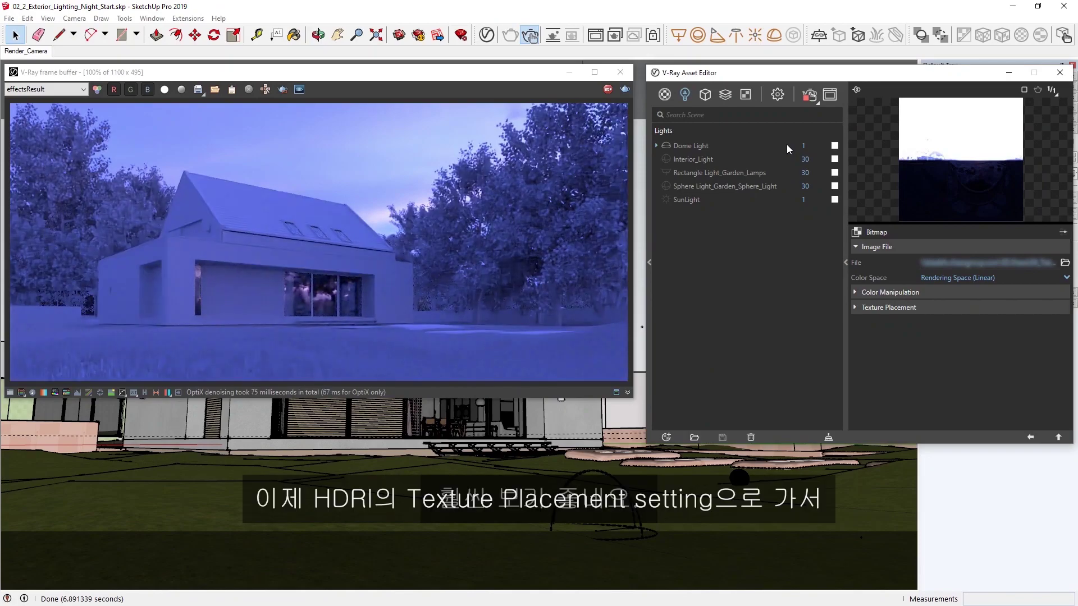
- Set the HDRI's Texture Placement Rotate H to 150
left_click(869, 308)
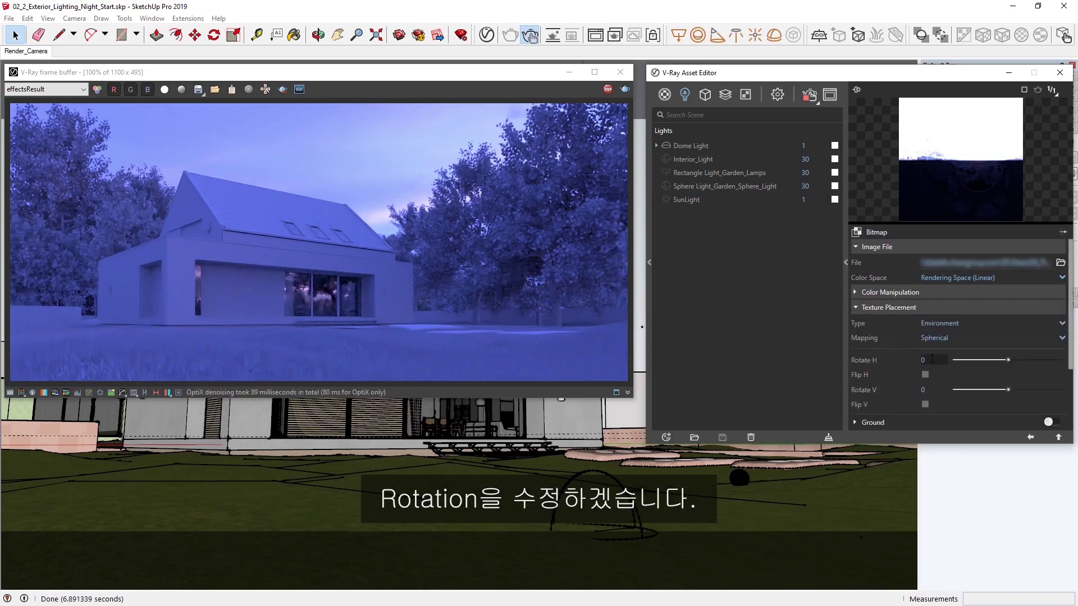
type("150")
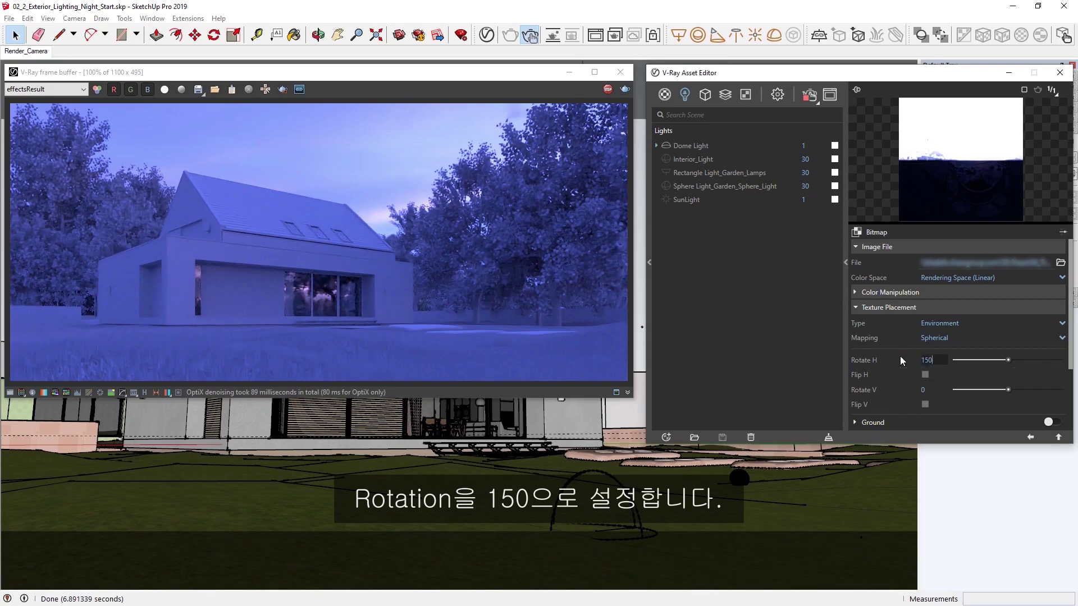
key("Return")
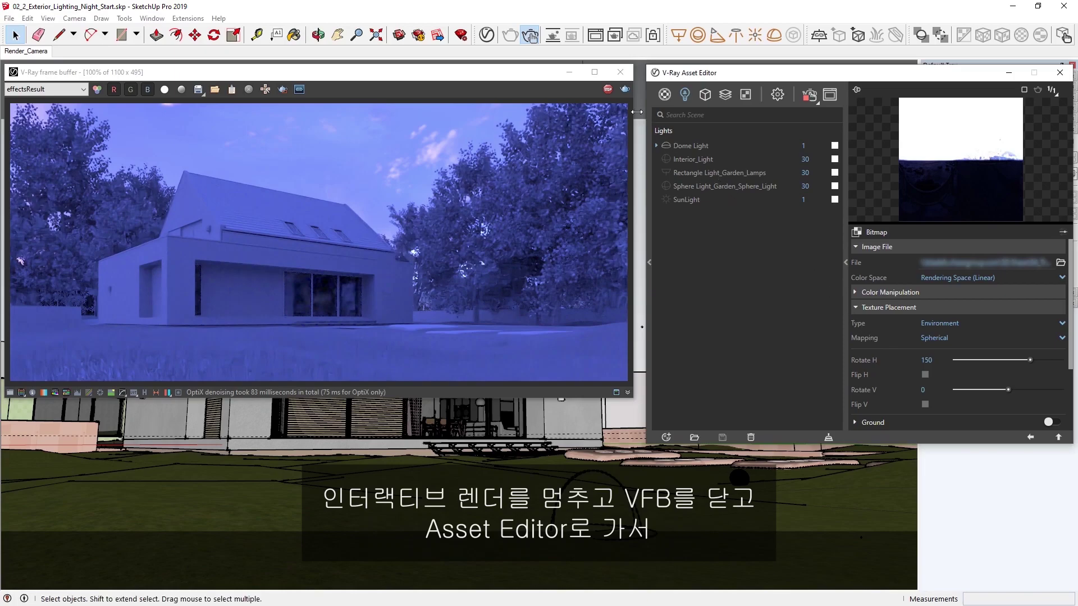
- Stop the interactive render and close the V-Ray frame buffer and Asset Editor
left_click(611, 92)
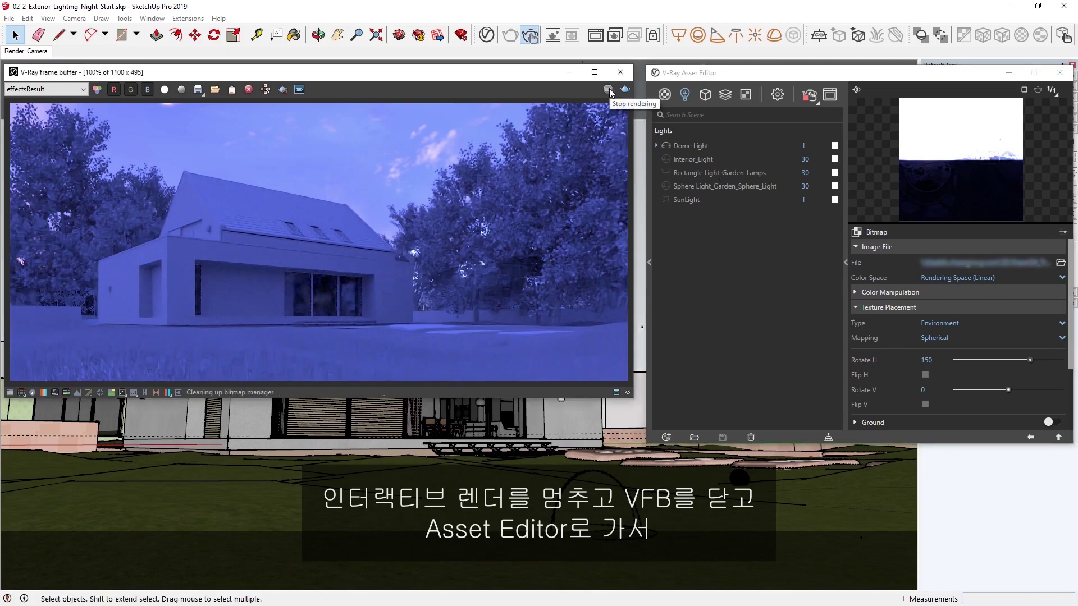
left_click(620, 73)
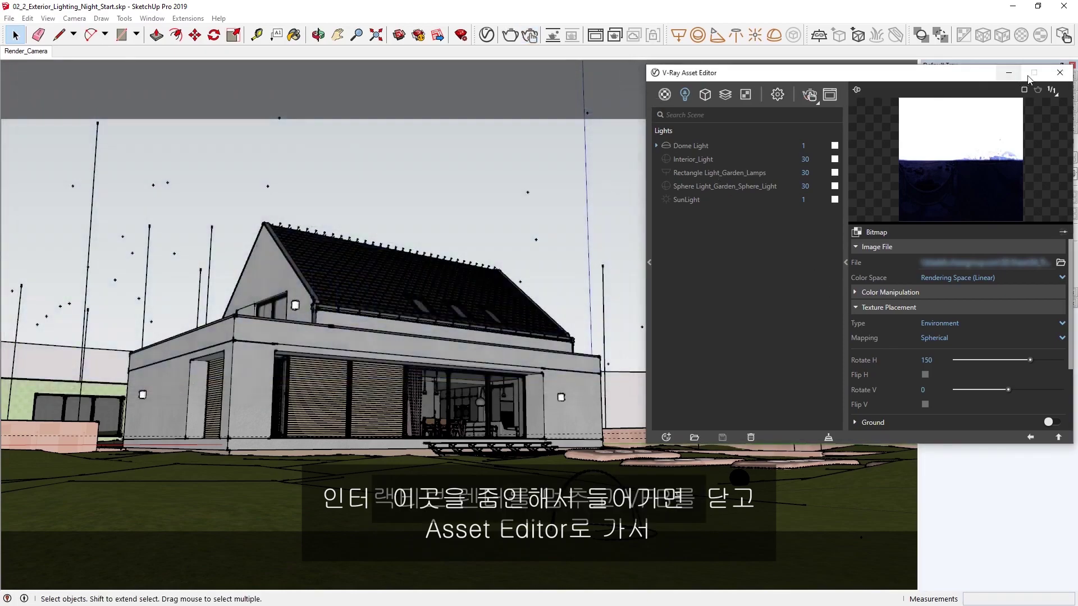
left_click(1056, 75)
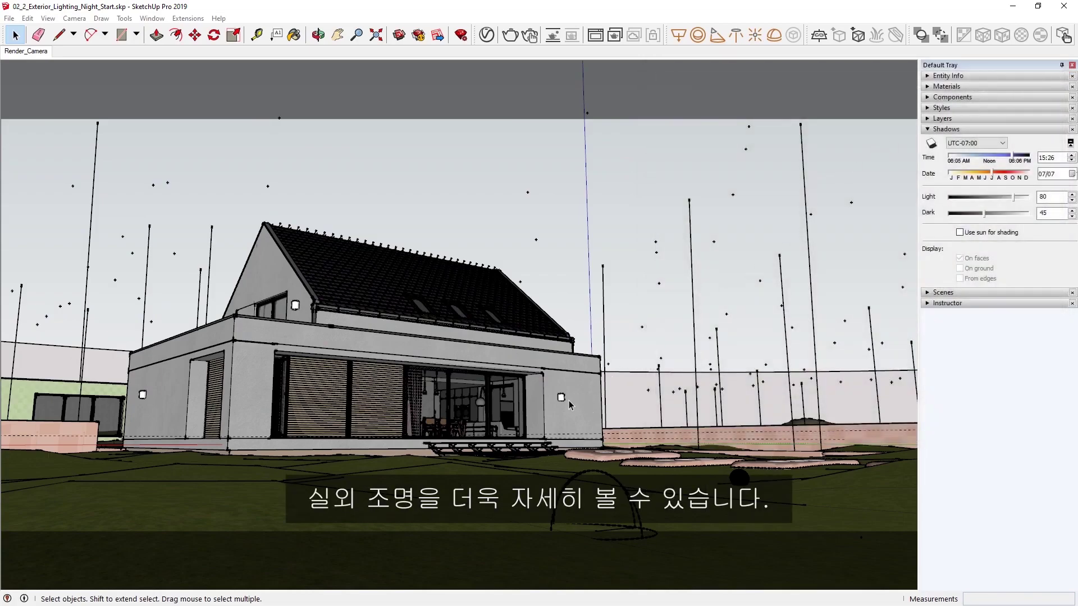
- Zoom and orbit in on the right-hand wall lamp beside the glass doors
scroll(568, 399, "up", 10)
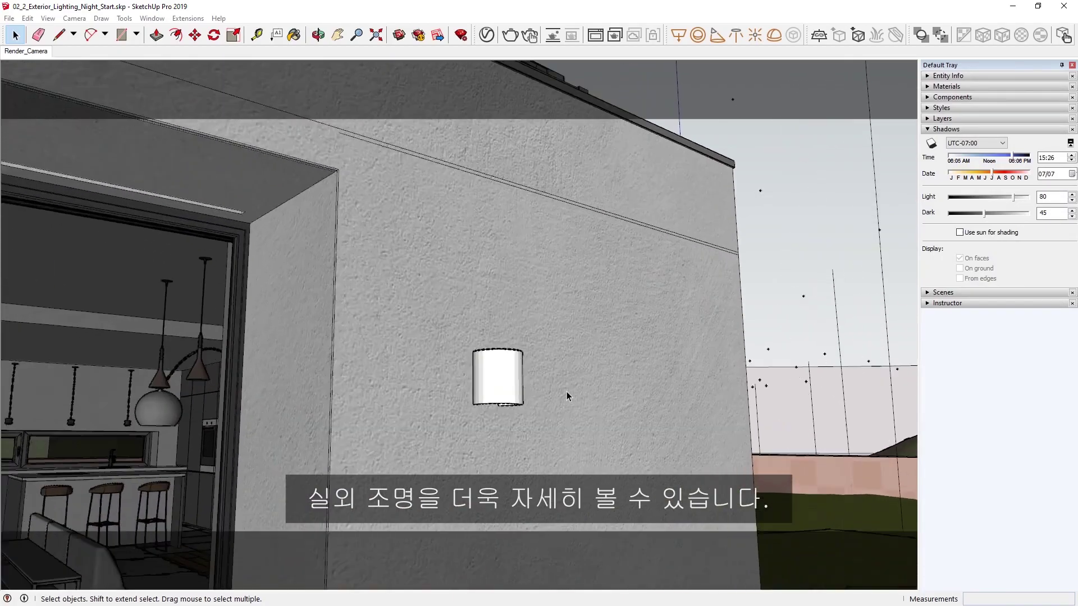
scroll(567, 396, "up", 2)
middle_click_drag(567, 396, 324, 429)
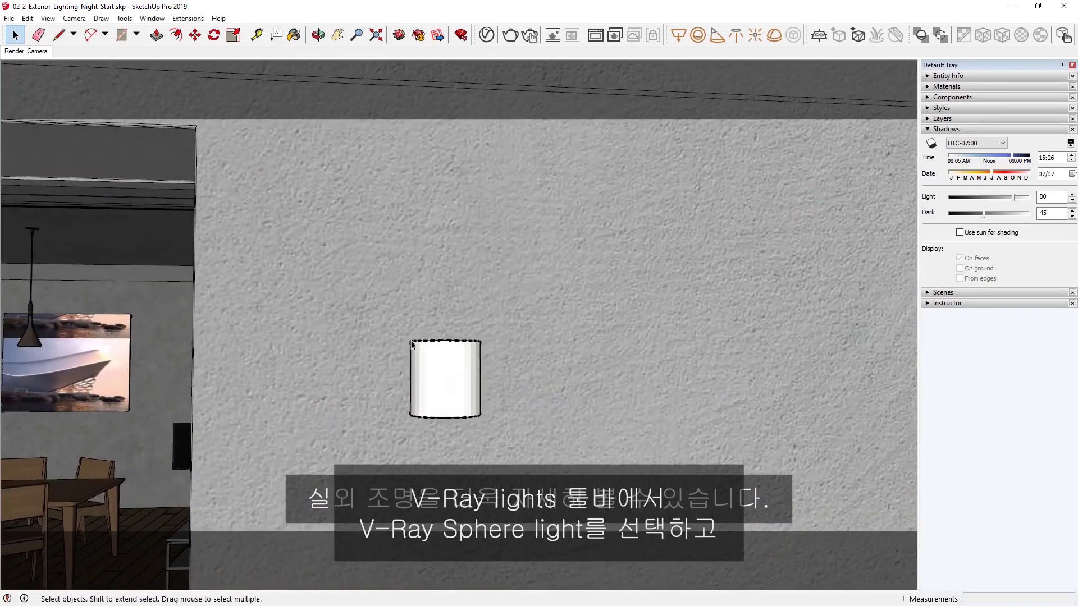
- Place a V-Ray sphere light above the wall lamp and select it
left_click(698, 35)
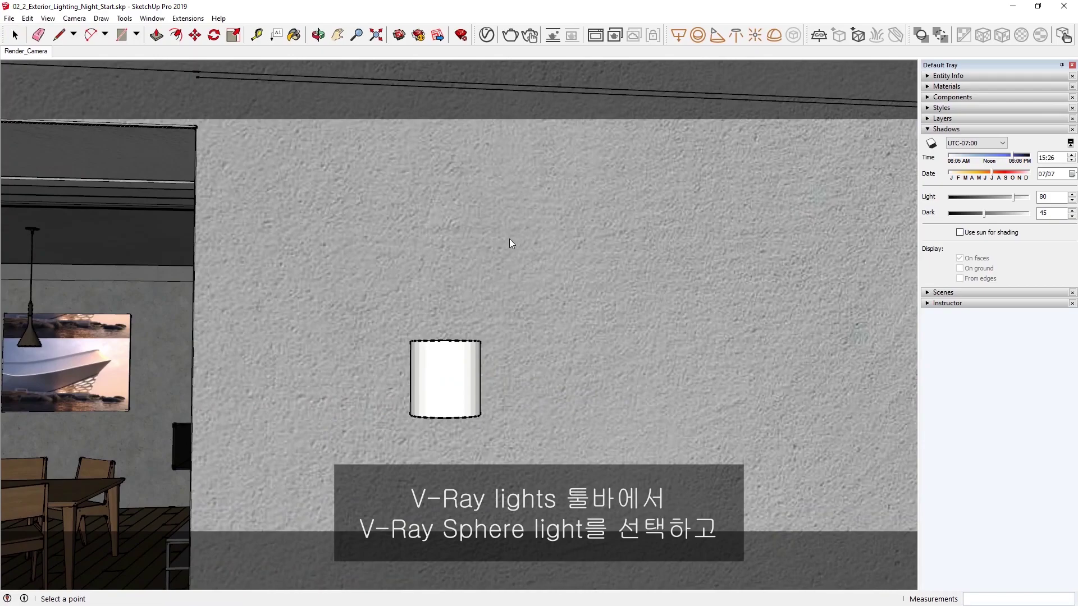
left_click(443, 320)
left_click(465, 321)
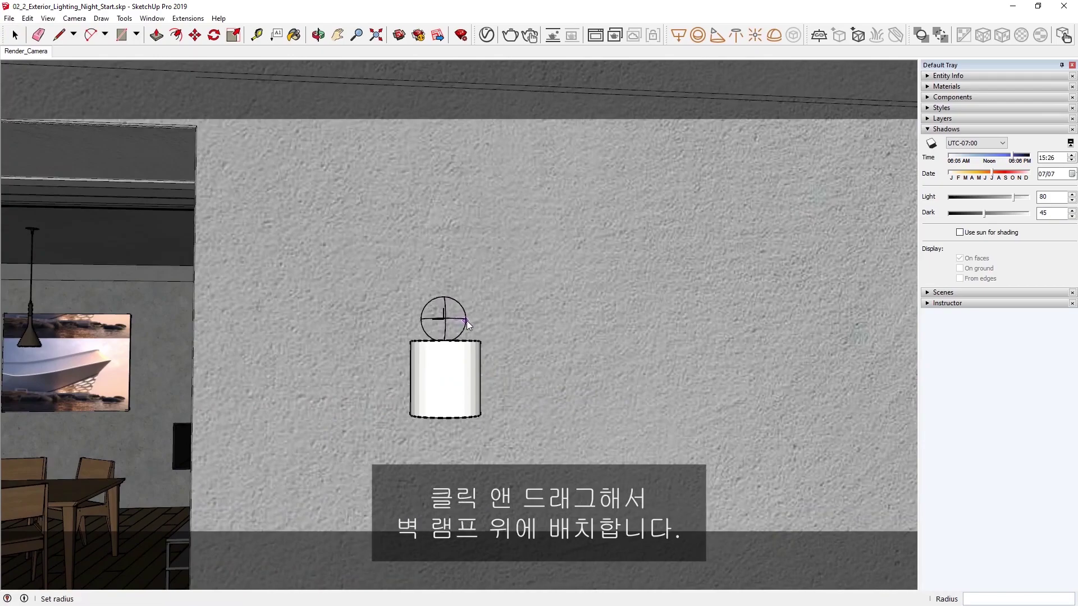
left_click(15, 36)
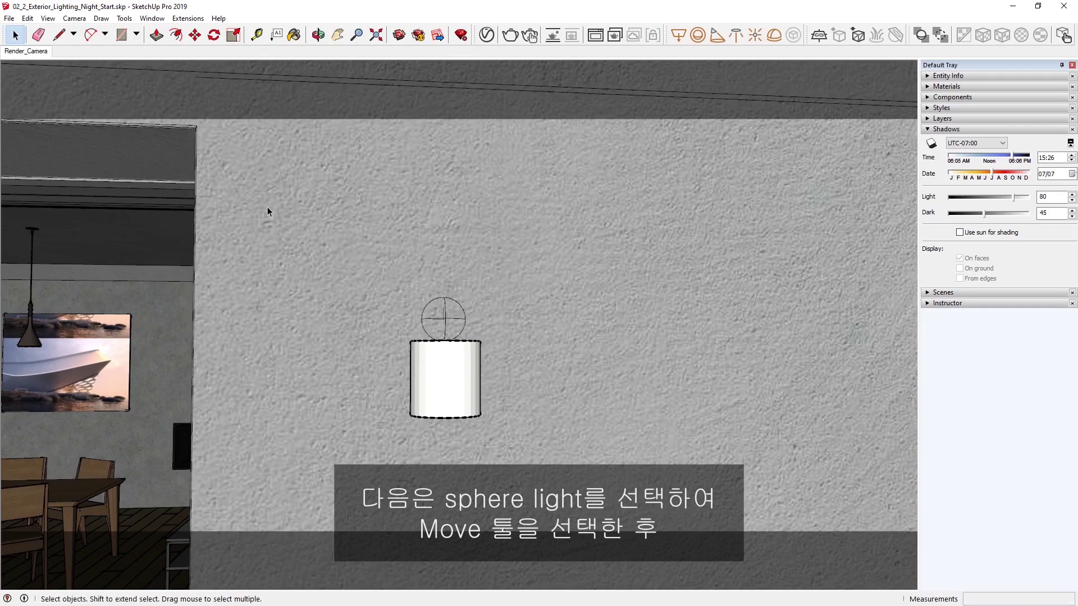
left_click(448, 323)
- Move the sphere light down inside the lamp cylinder
left_click(195, 36)
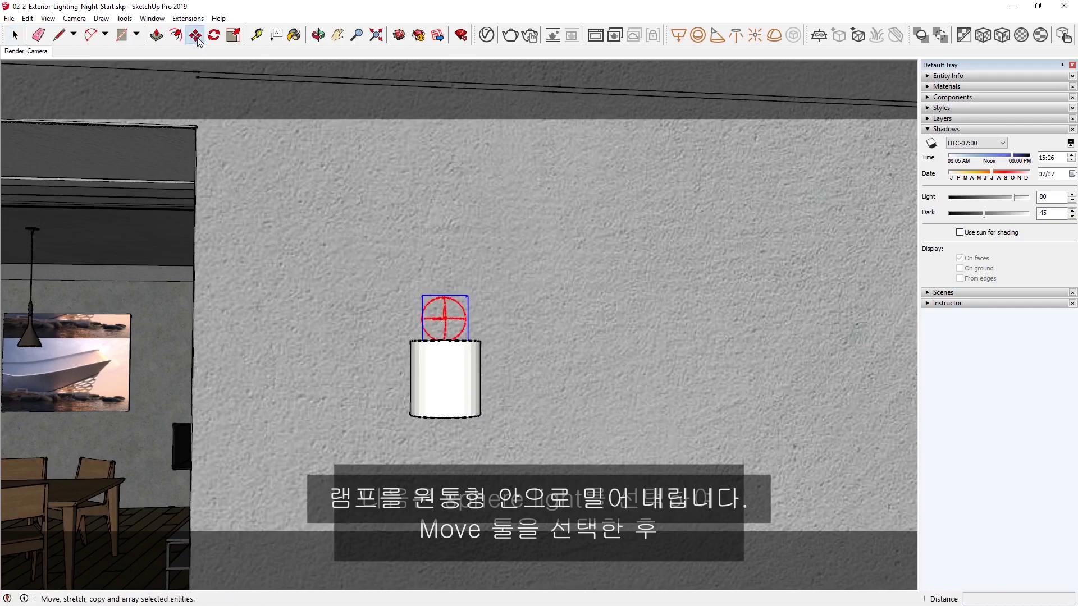
left_click(387, 301)
left_click(388, 332)
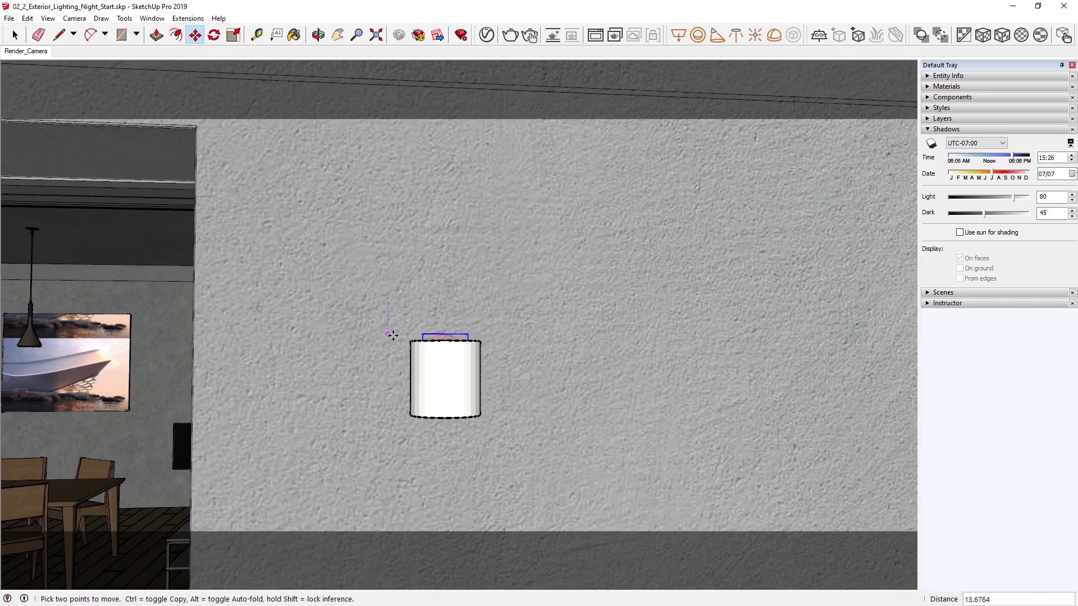
left_click(390, 357)
middle_click_drag(413, 393, 449, 393)
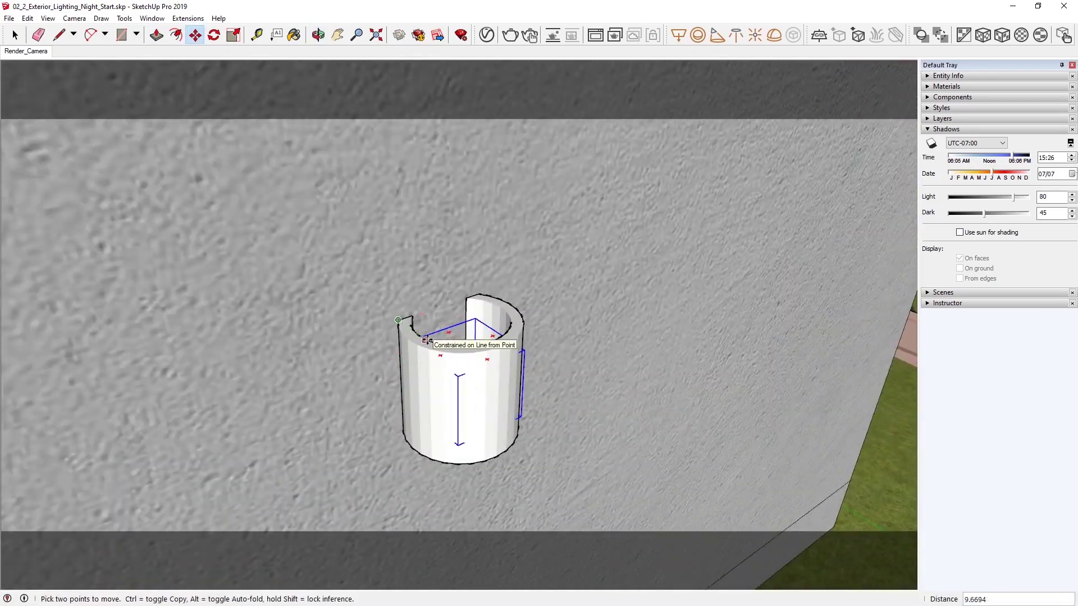
scroll(444, 353, "down", 8)
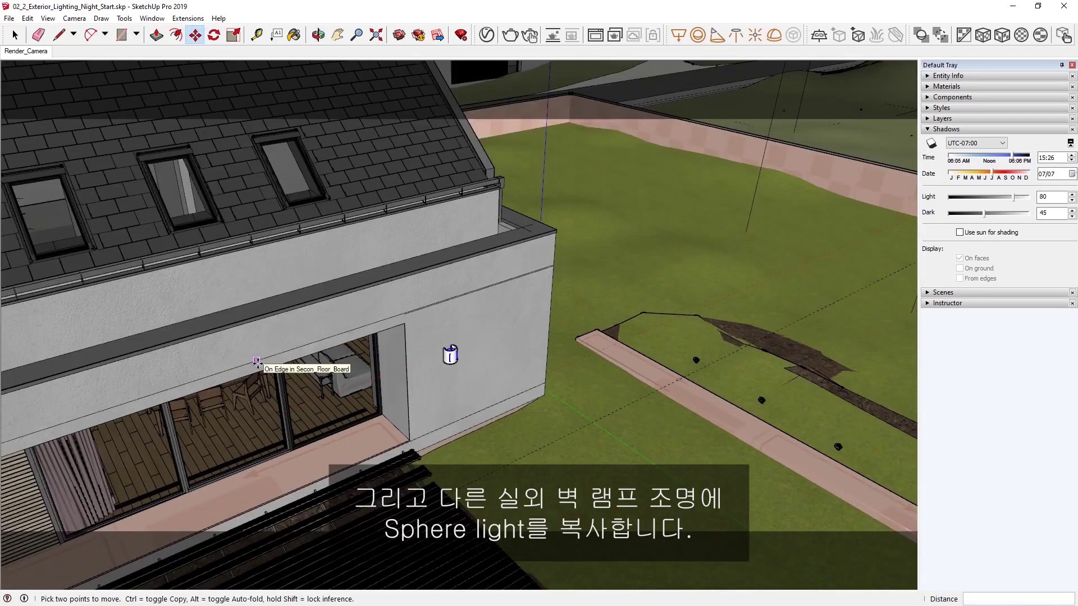
- Ctrl-copy the sphere light into another exterior wall lamp
middle_click_drag(257, 362, 784, 311)
left_click(785, 310)
key("ctrl")
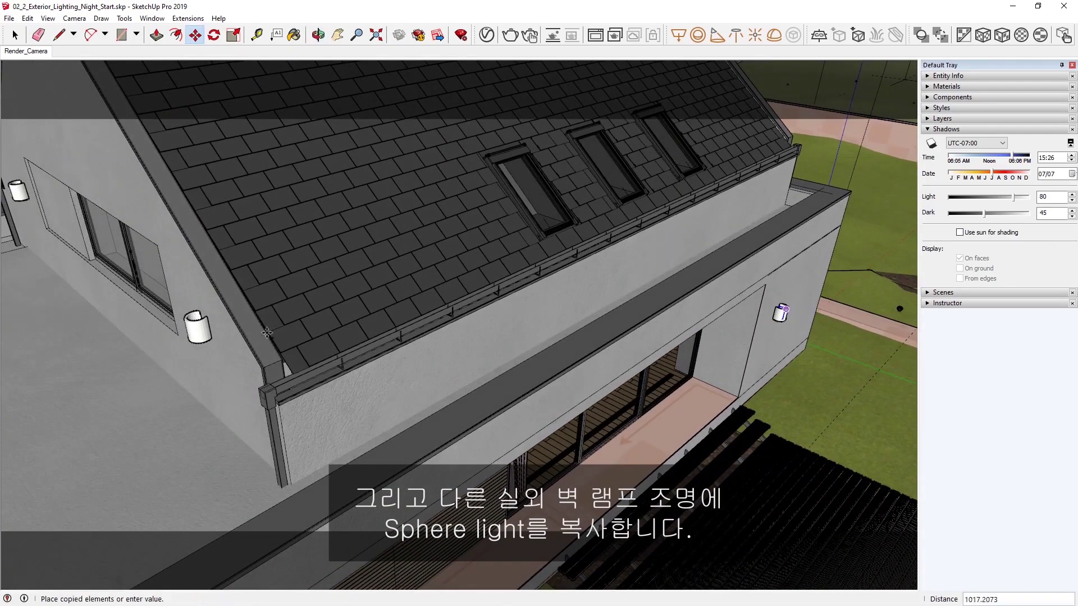
left_click(267, 333)
scroll(337, 360, "up", 5)
middle_click_drag(494, 348, 681, 356)
- Copy the light into the left lamp and the lower facade wall lamp
left_click(770, 346, "ctrl")
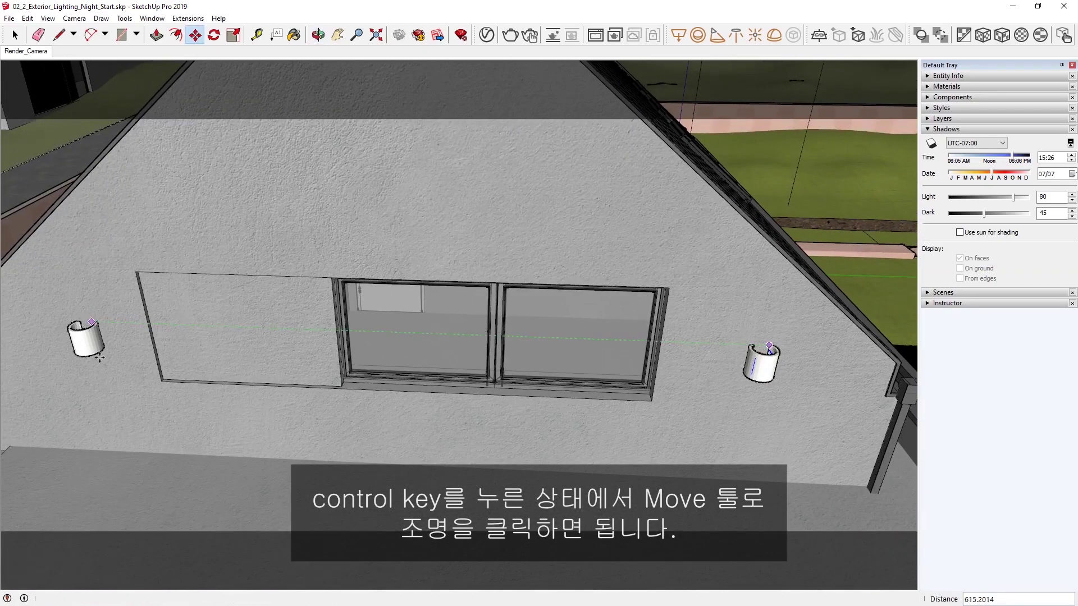
mouse_move(100, 358)
middle_mouse_down("shift")
mouse_move(104, 404)
mouse_move(360, 360)
middle_mouse_up("shift")
scroll(360, 337, "up", 3)
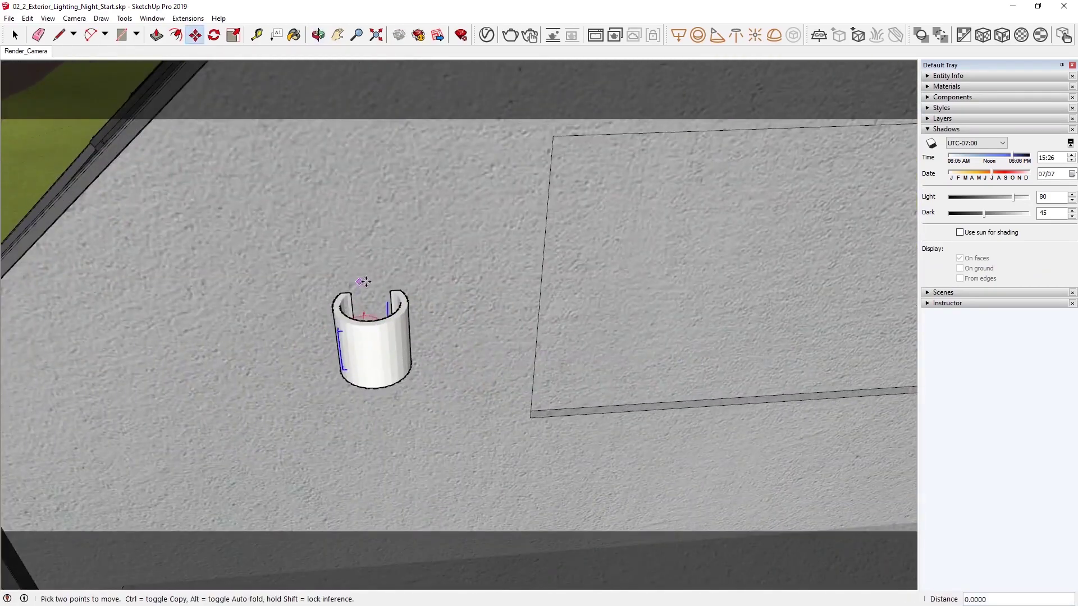
left_click(363, 281)
scroll(367, 282, "down", 6)
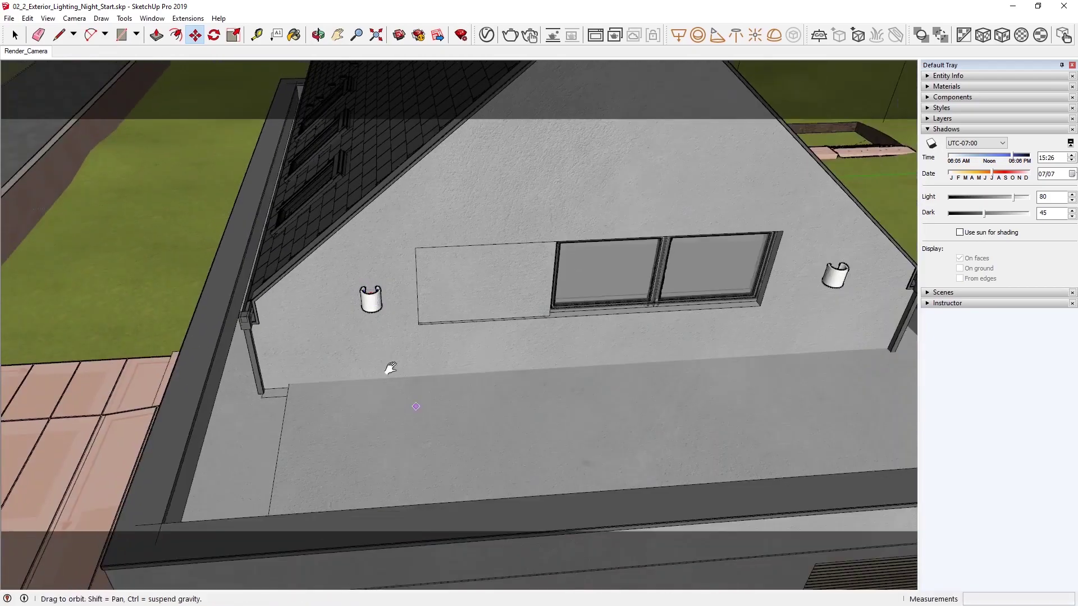
middle_click_drag(388, 368, 380, 183, "shift")
left_click(361, 172)
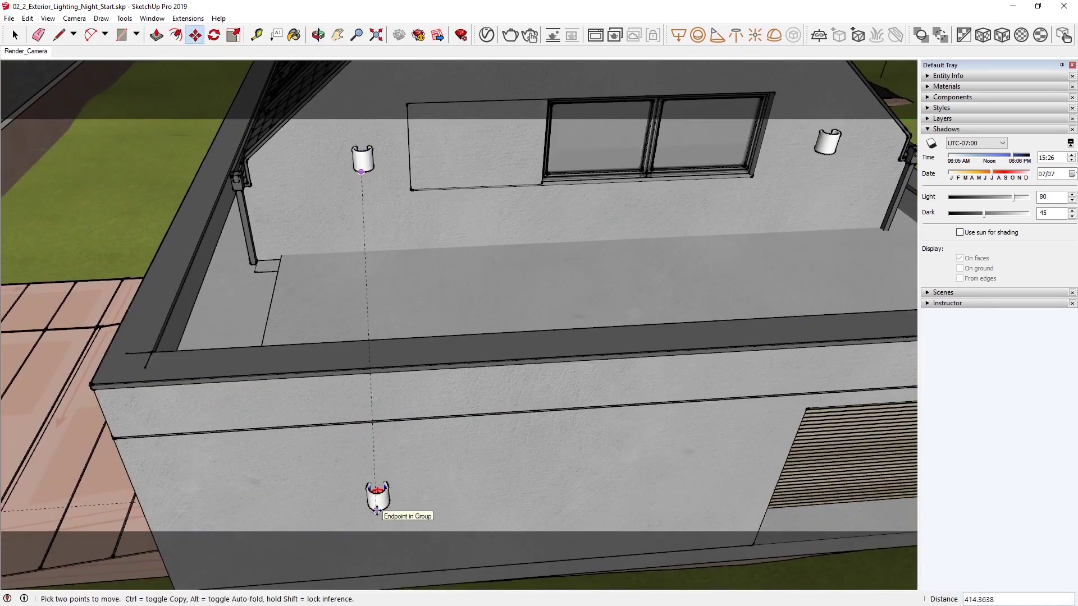
middle_click_drag(376, 508, 313, 487)
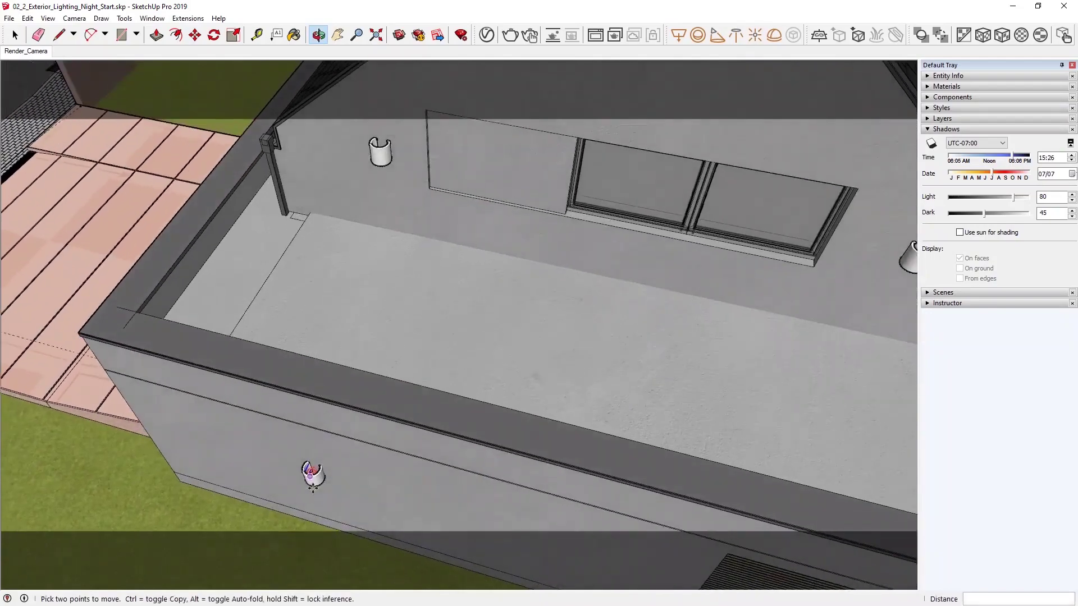
left_click(313, 487)
left_click(37, 52)
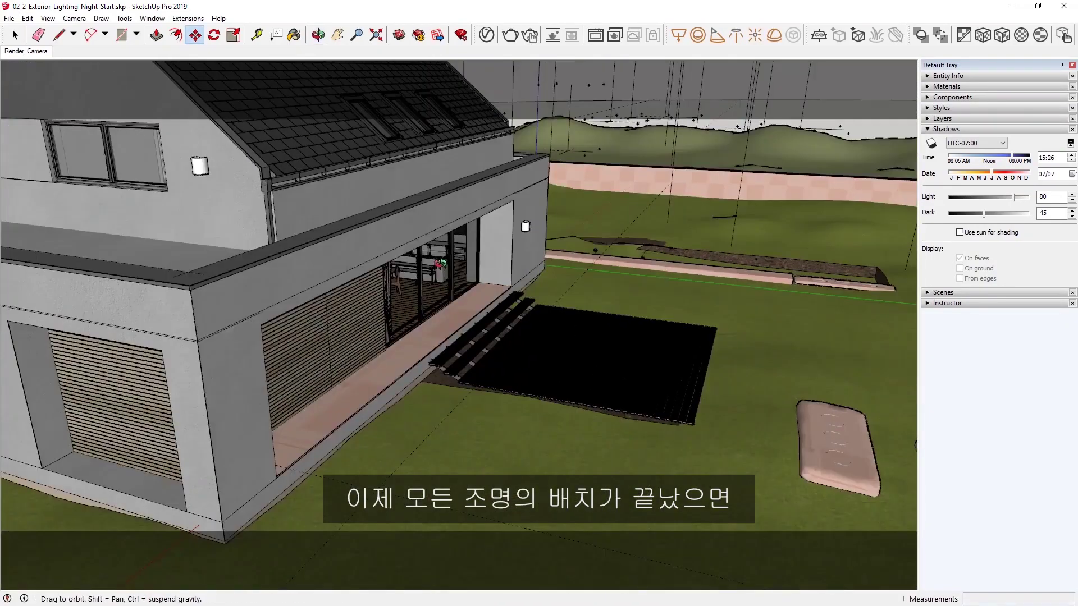
- Convert the ceiling rail above the front glass doors into a V-Ray mesh light
middle_click_drag(622, 202, 495, 298)
scroll(458, 297, "up", 5)
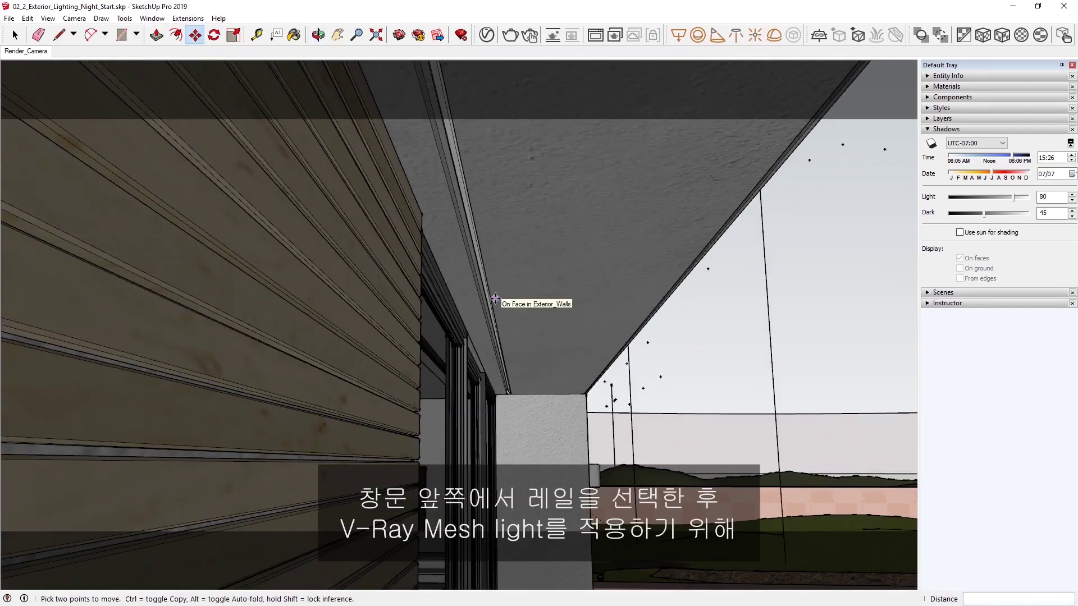
key("space")
left_click(464, 187)
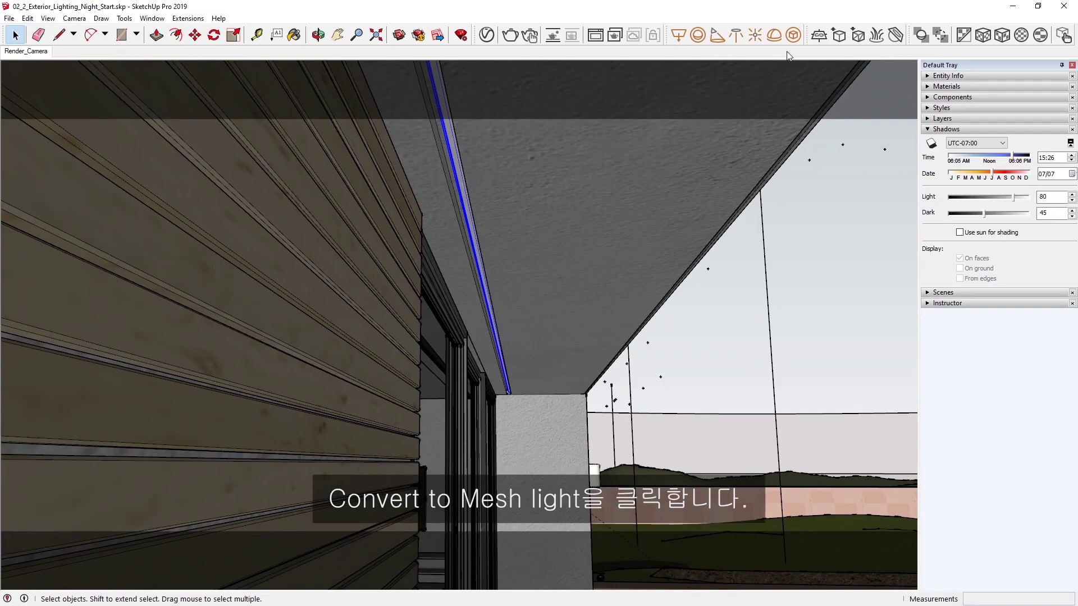
left_click(793, 36)
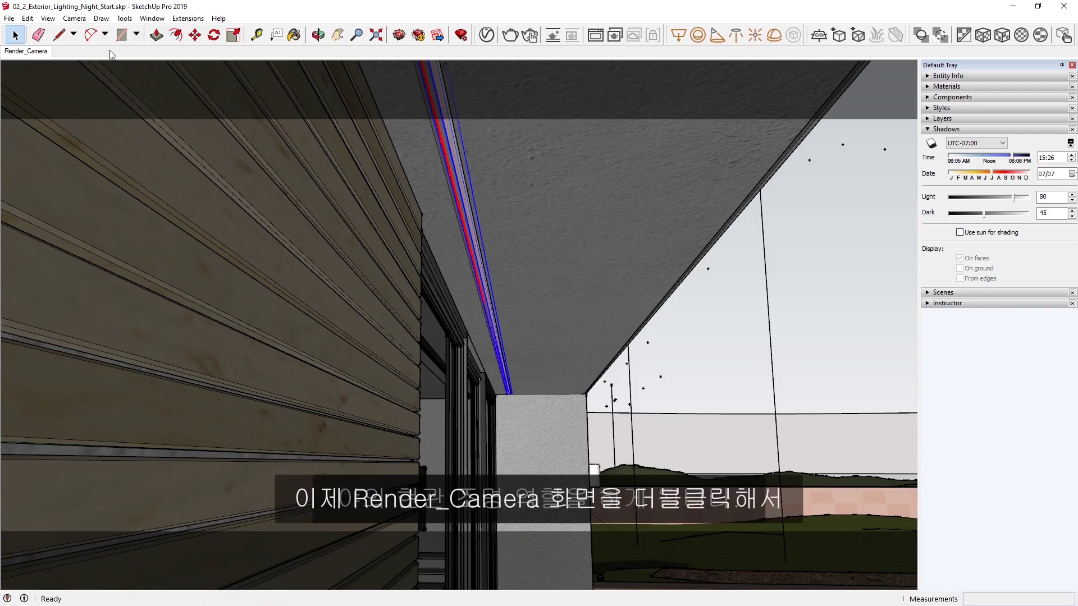
- Return to the Render_Camera scene and disable the Sphere Light in the Asset Editor
double_click(38, 51)
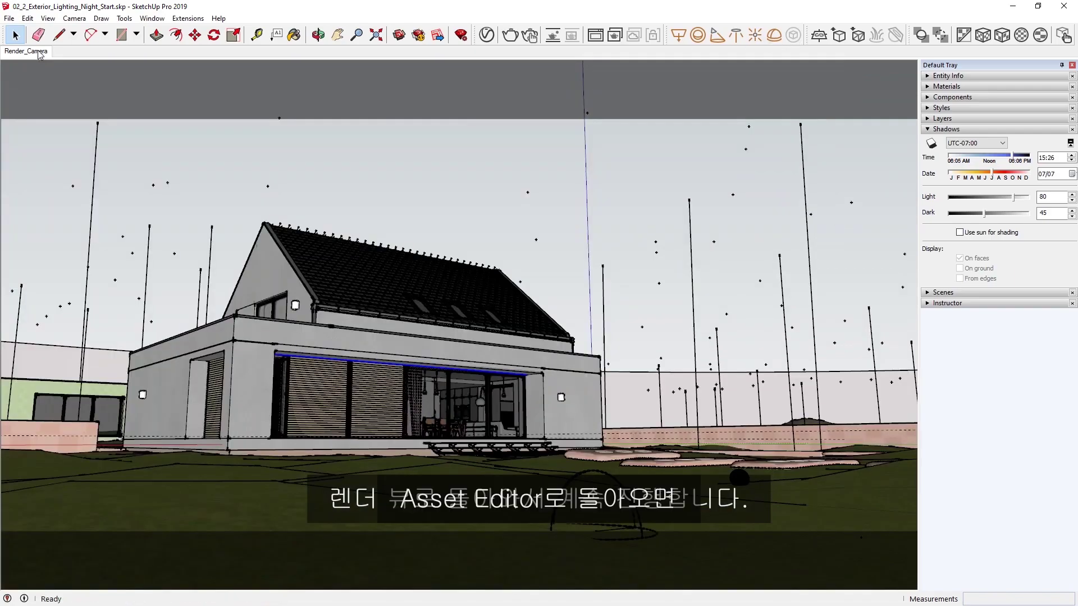
left_click(484, 35)
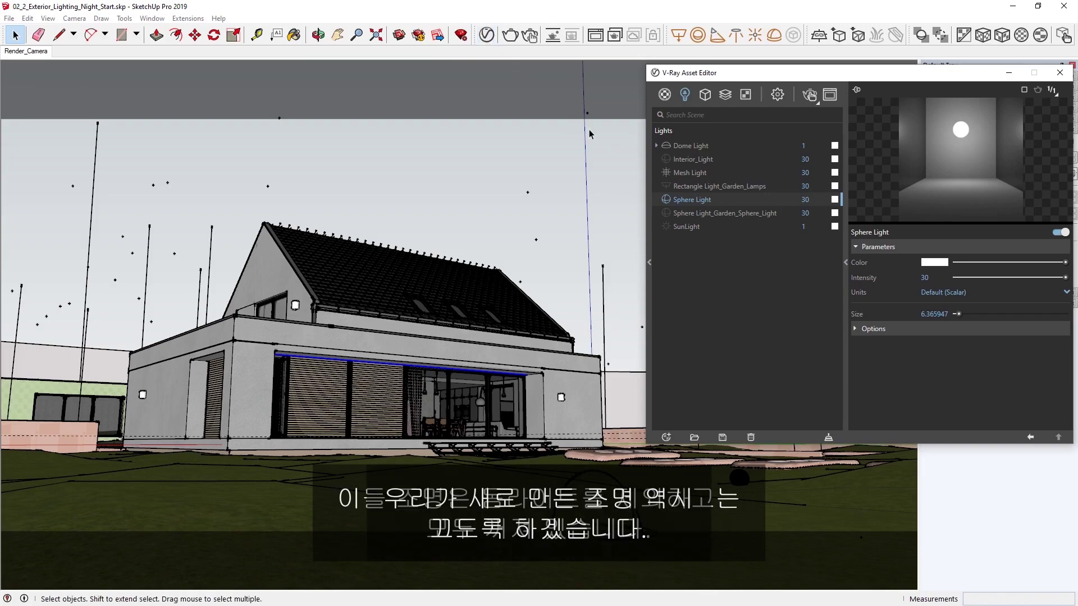
left_click(666, 200)
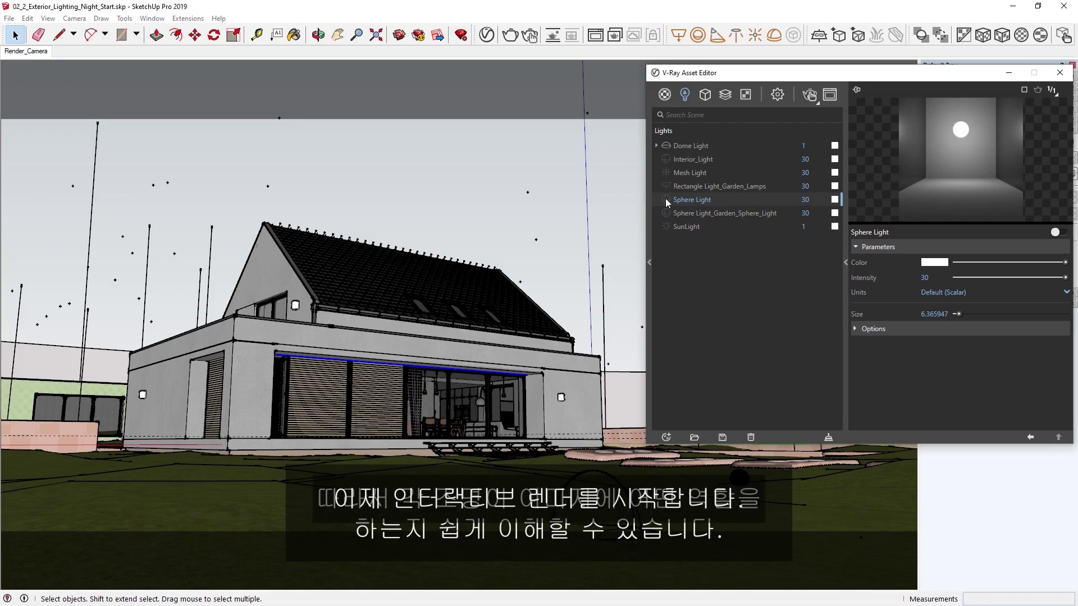
- Start an interactive V-Ray render limited to a region around the front glass doors
left_click(813, 93)
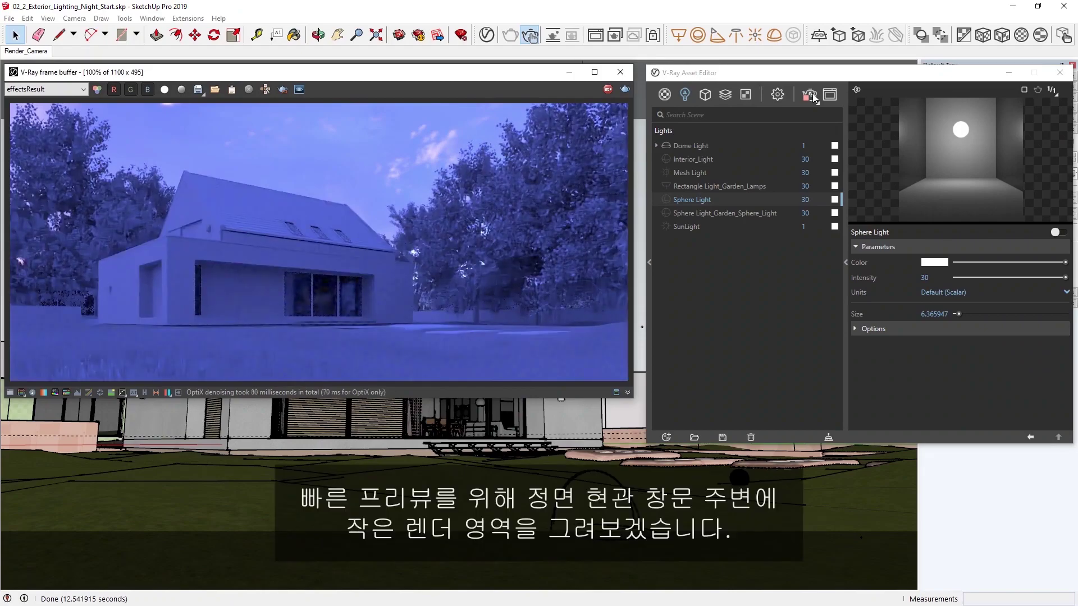
left_click(283, 91)
left_click_drag(258, 255, 410, 331)
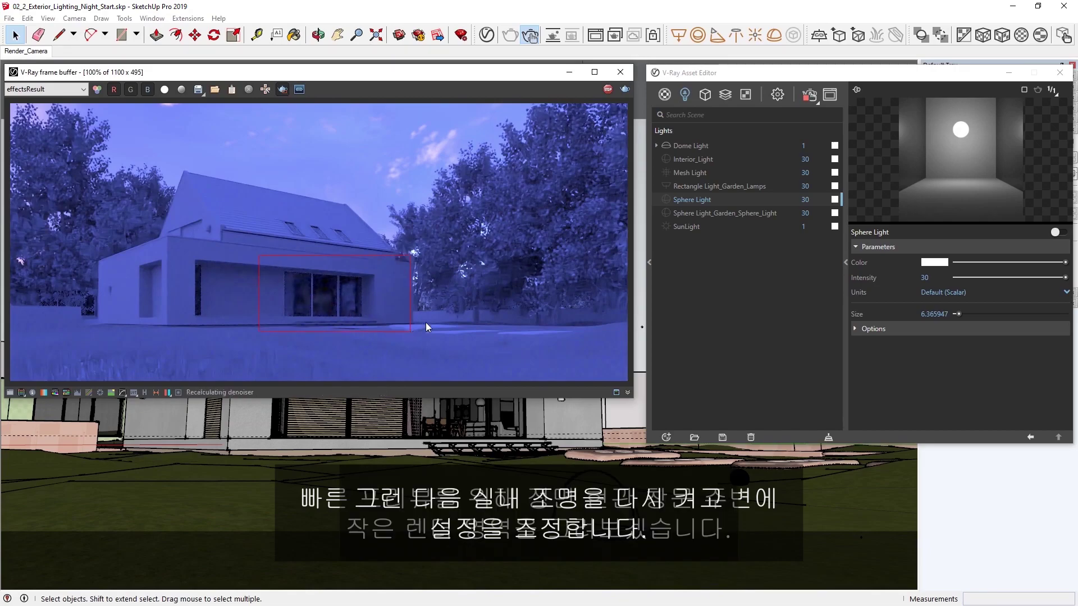
- Switch Interior_Light back on and raise its intensity to 5000, then 10000
left_click(681, 159)
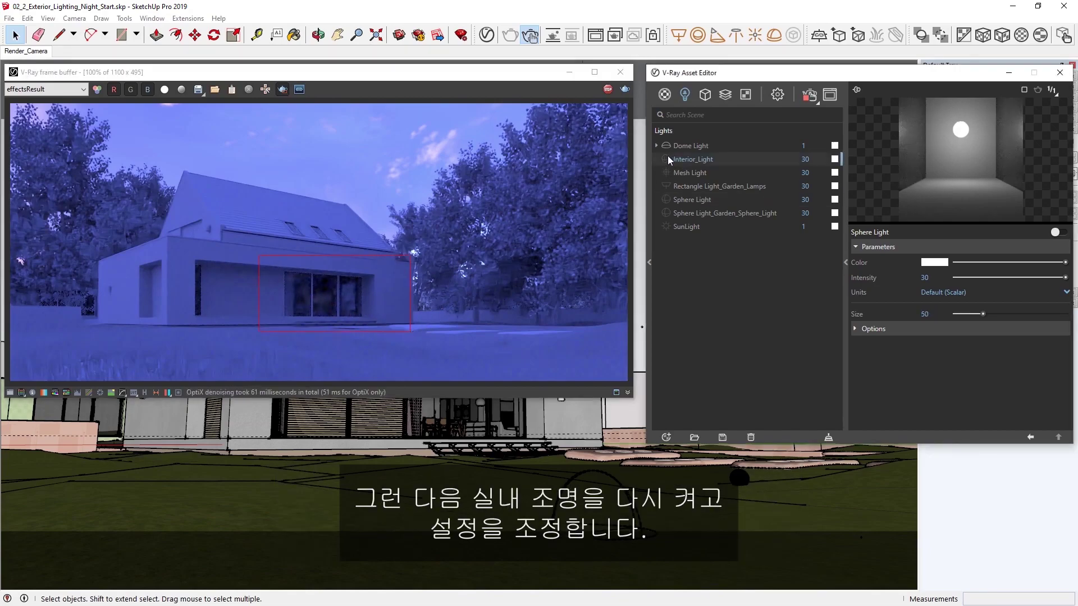
left_click(667, 159)
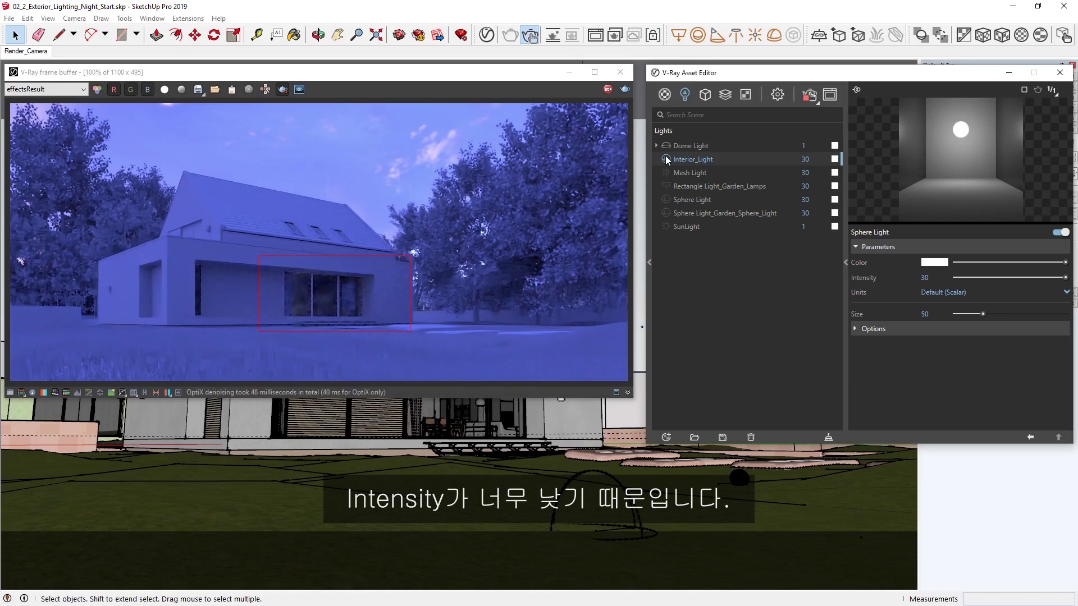
left_click(803, 159)
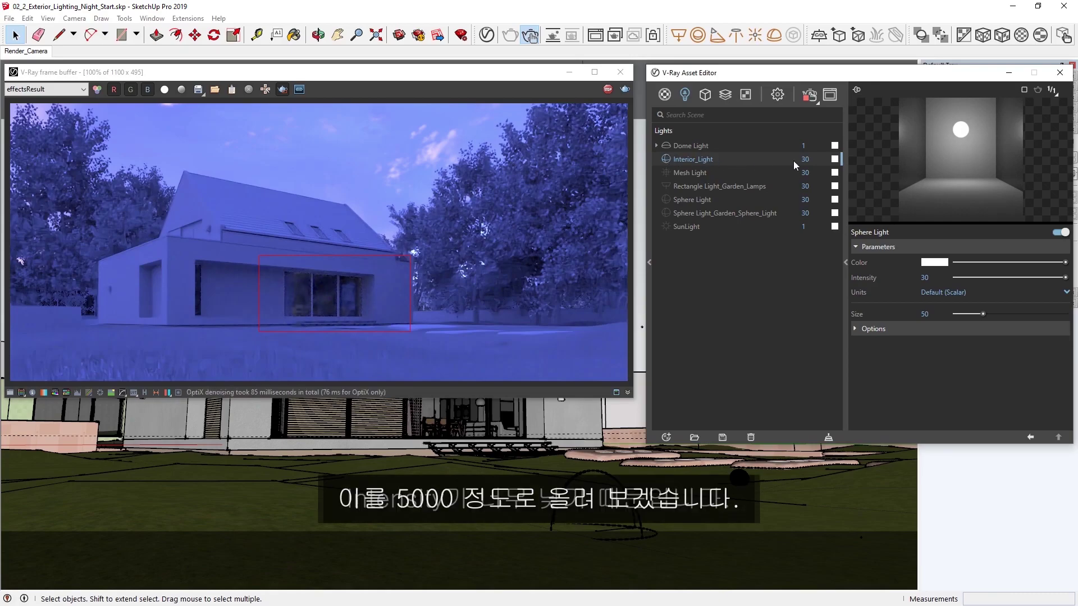
type("5000")
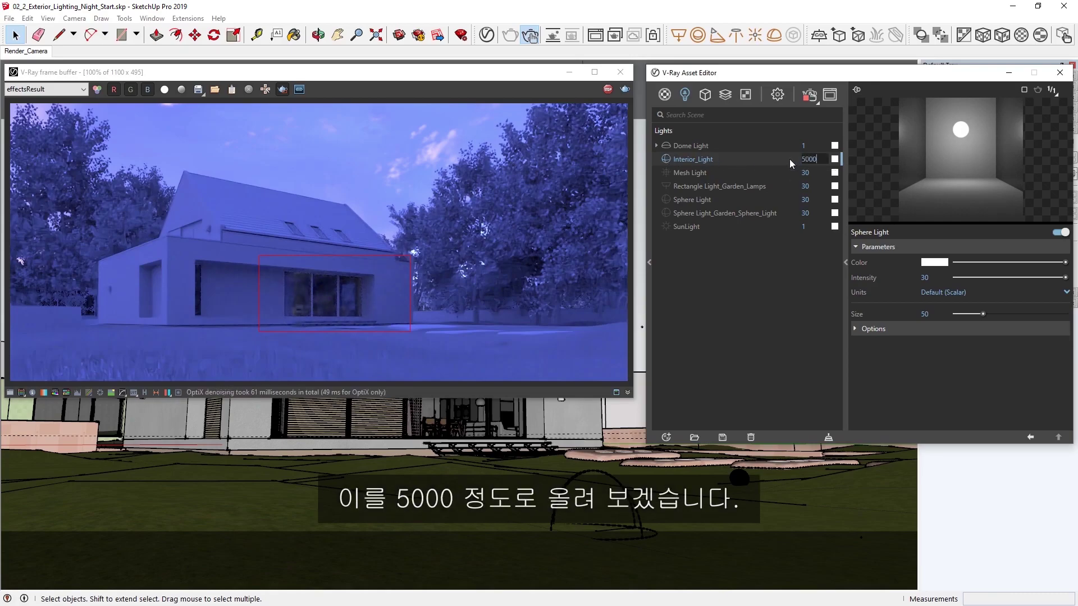
key("Return")
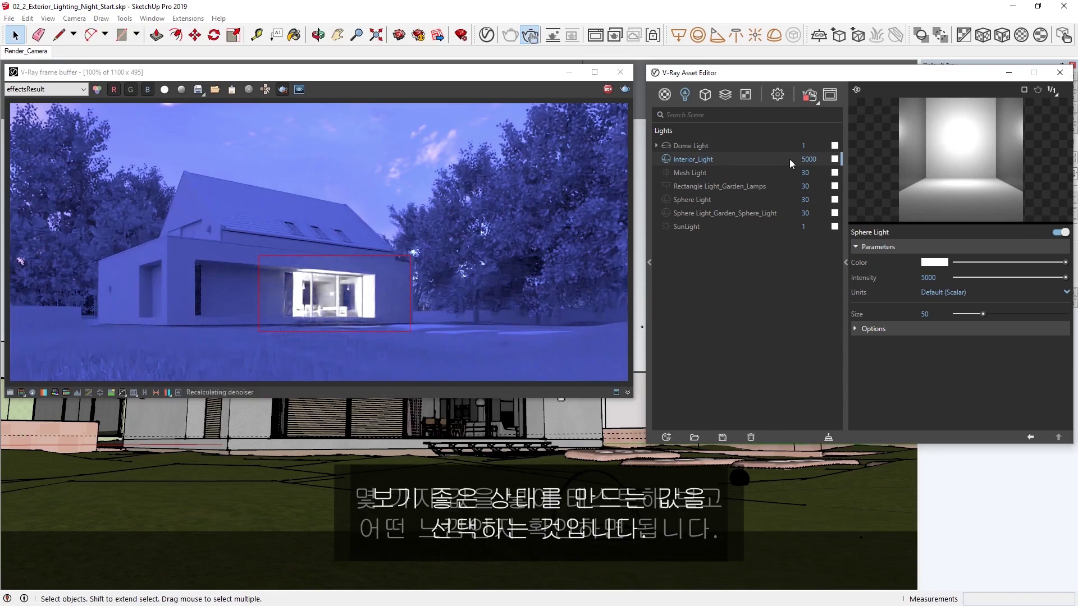
left_click(805, 160)
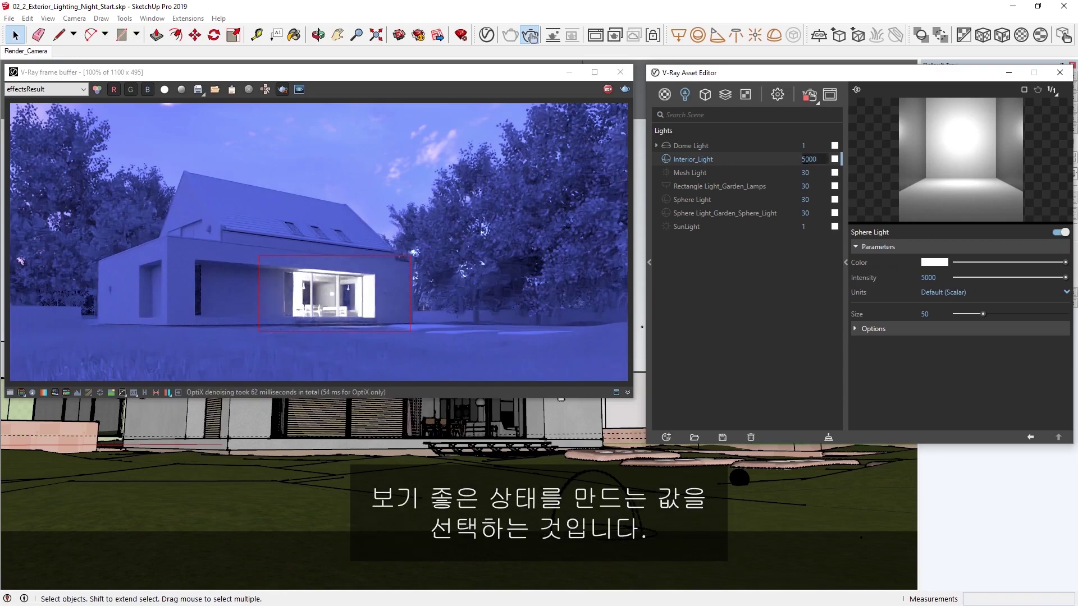
type("10")
key("Return")
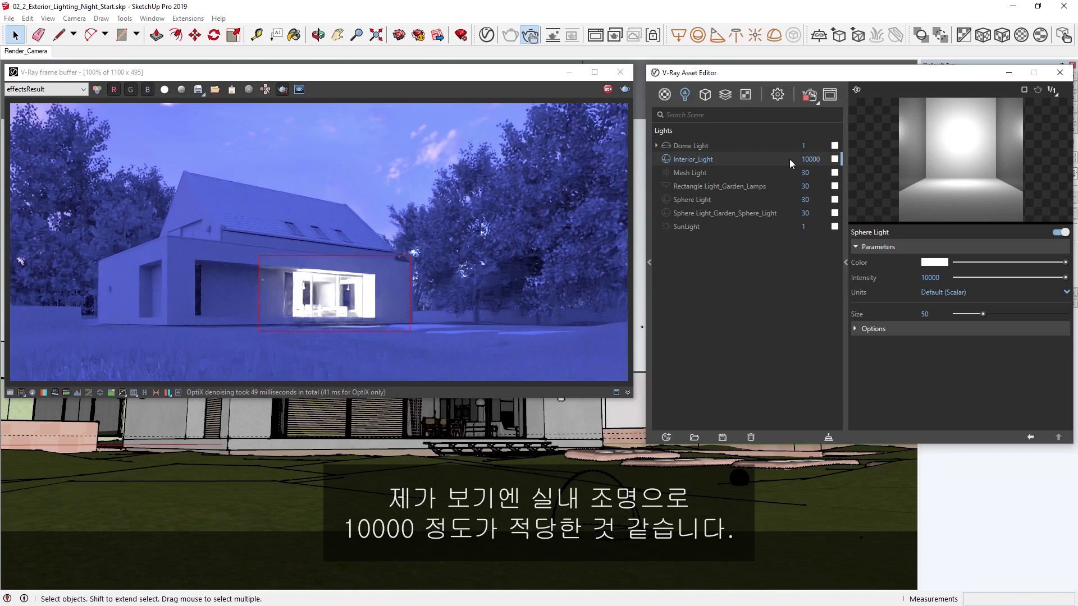
- Give Interior_Light a warm orange colour: H 0.085, S 0.75, V about 0.97
left_click(835, 159)
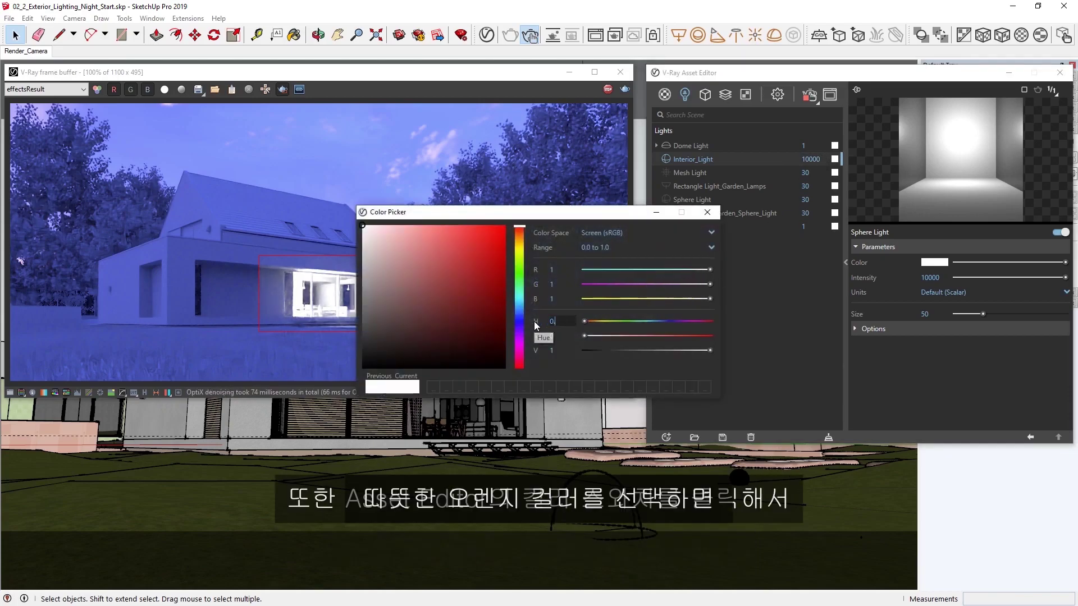
type(".085")
key("Tab")
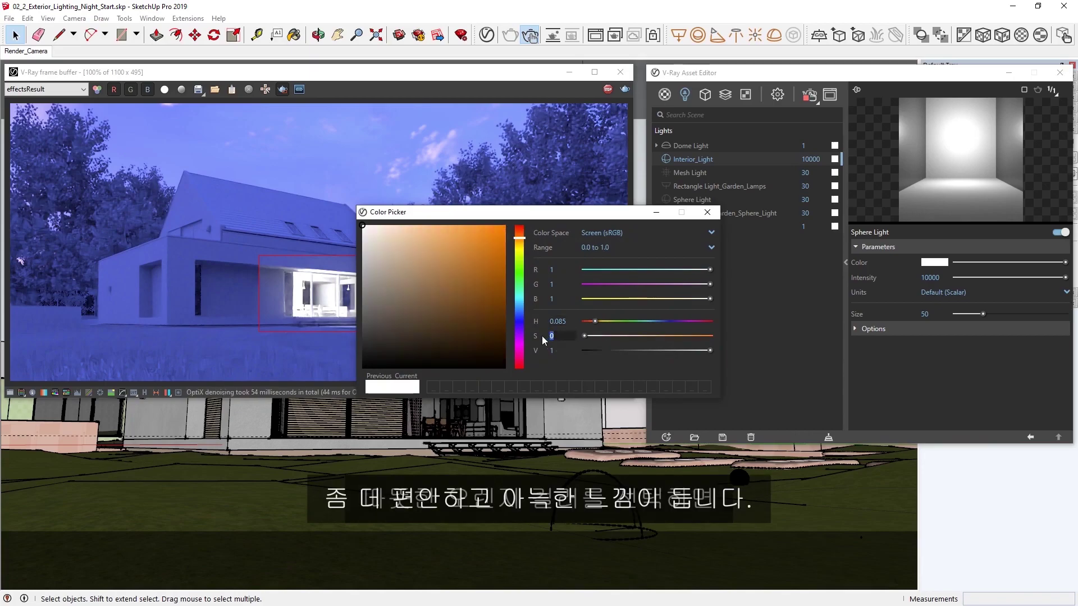
type(".75")
key("Return")
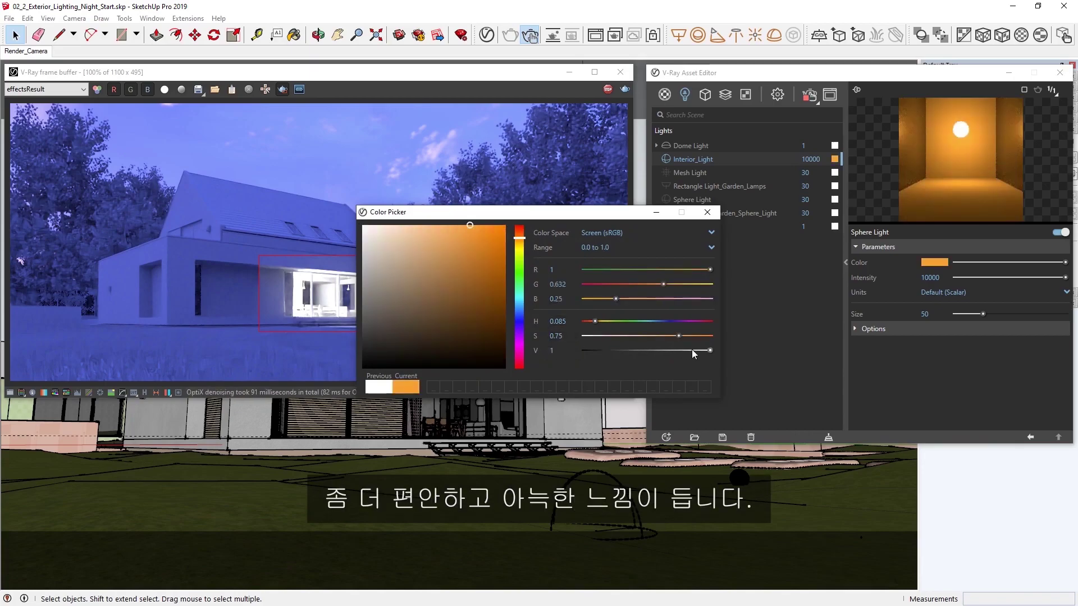
left_click_drag(709, 351, 706, 351)
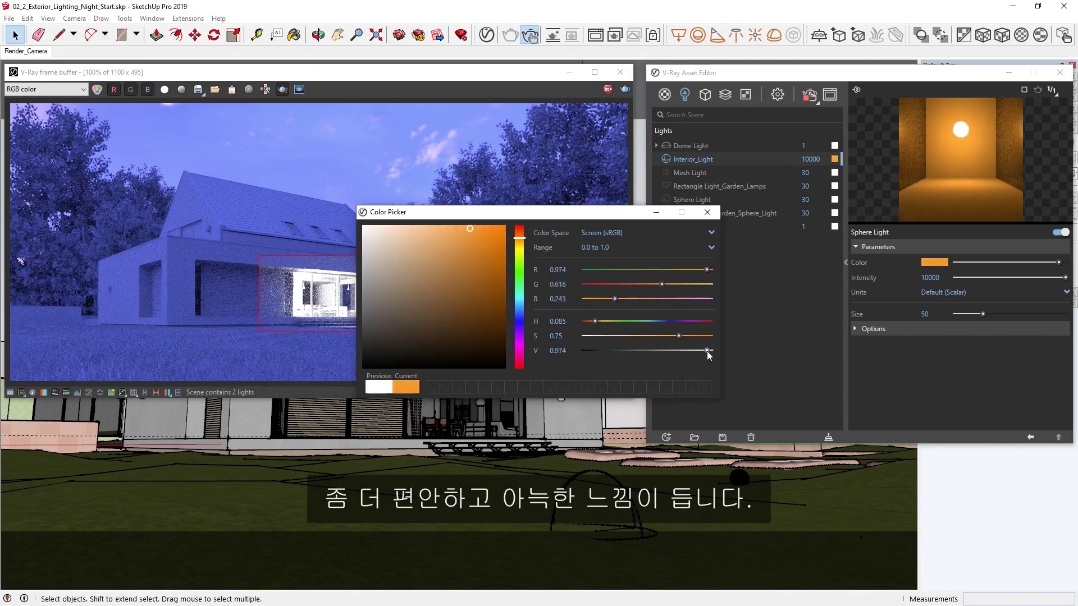
- Turn on the Mesh Light at intensity 3000, previewing the wall strip beside the window
left_click(708, 213)
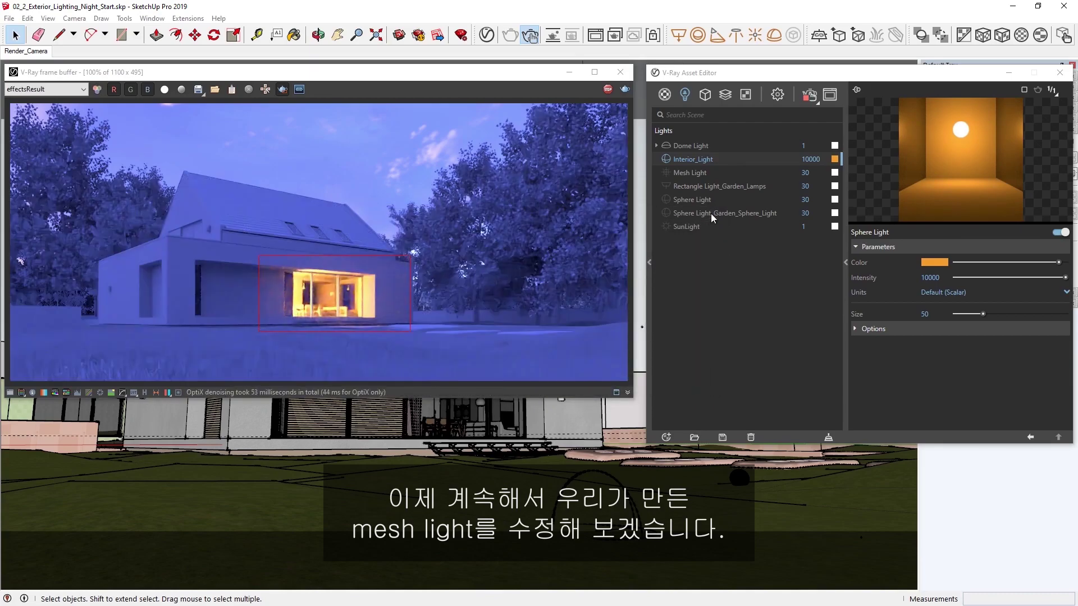
left_click(694, 173)
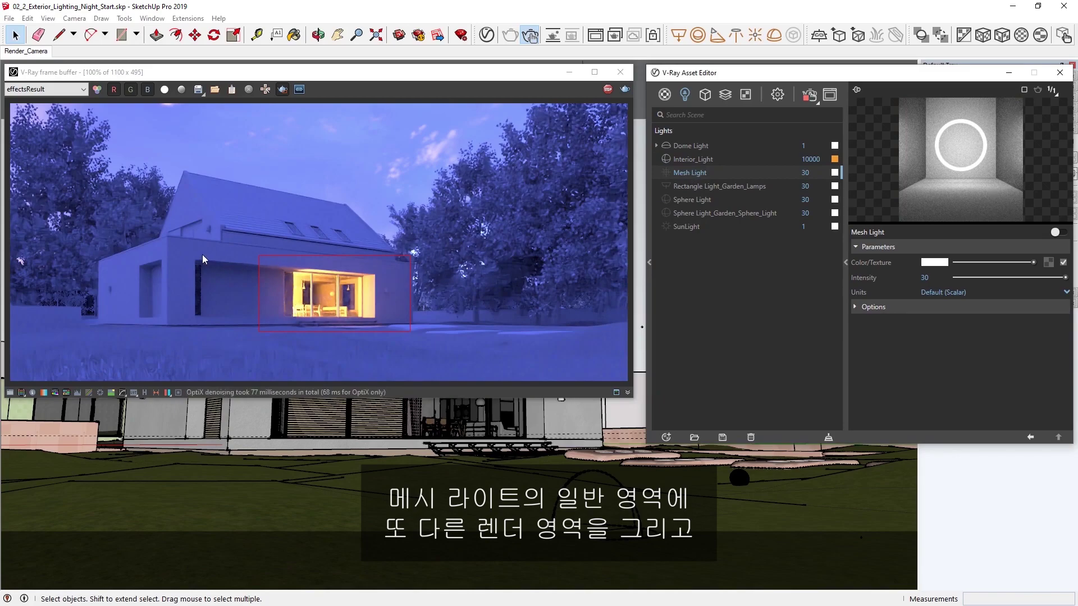
left_click_drag(187, 254, 386, 298)
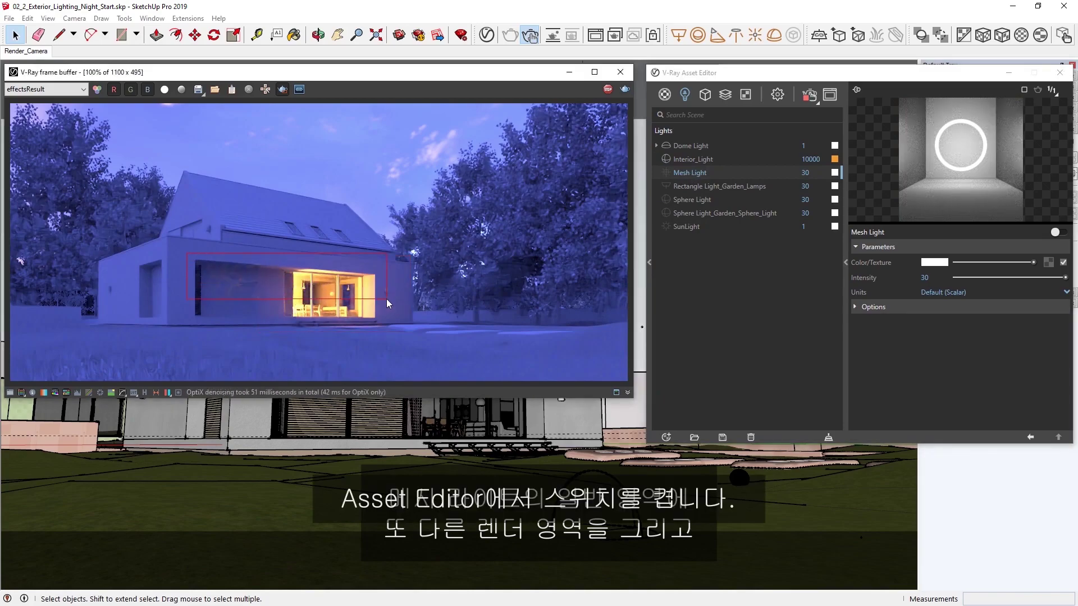
left_click(665, 173)
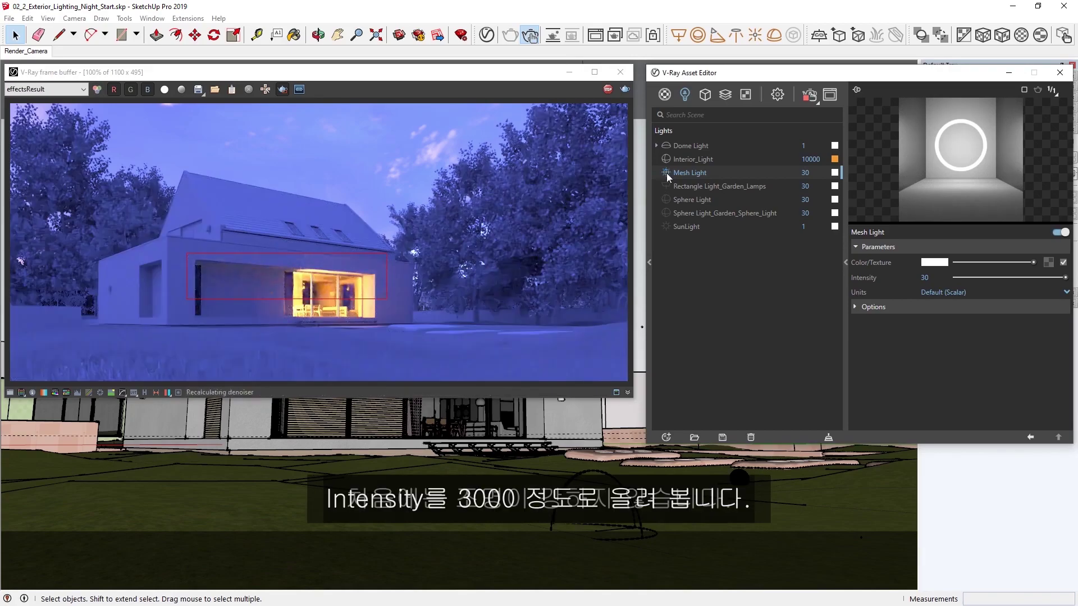
left_click(815, 173)
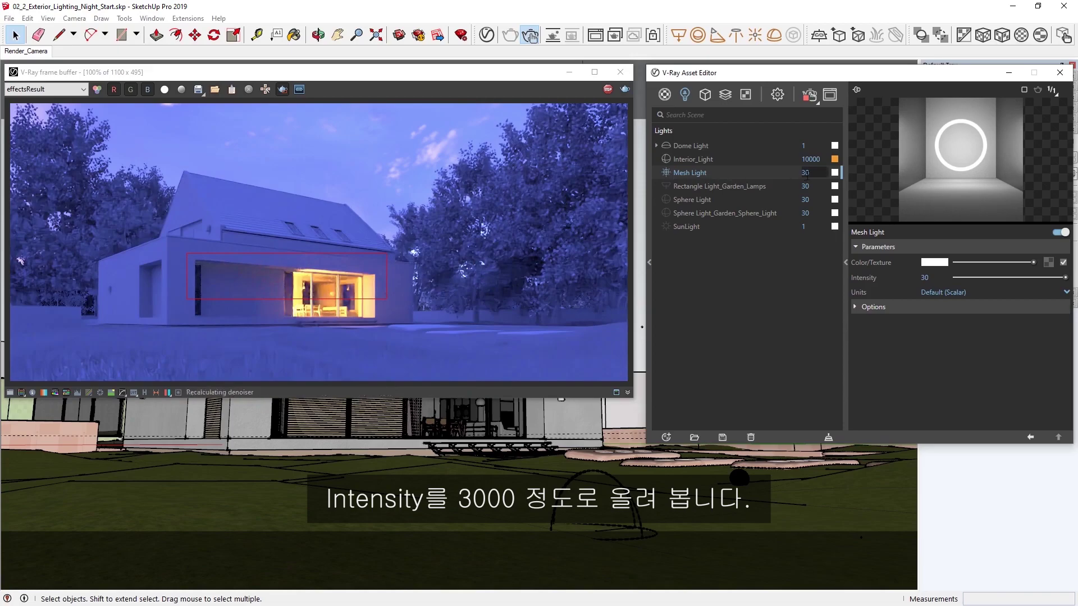
type("000")
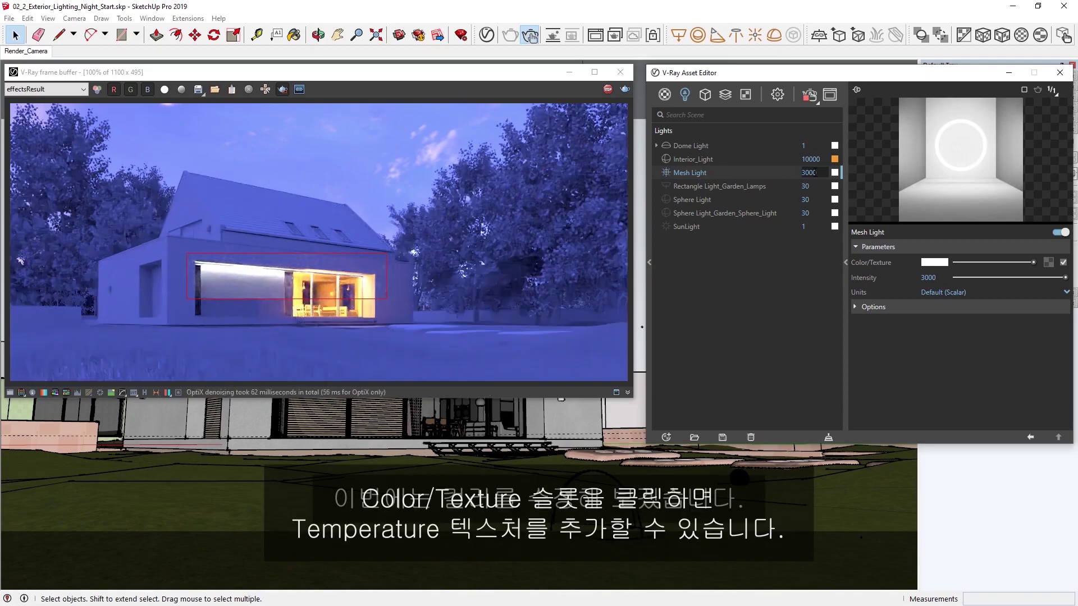
left_click(1017, 269)
- Colour the Mesh Light with a Temperature texture set to 2300 K
left_click(1048, 265)
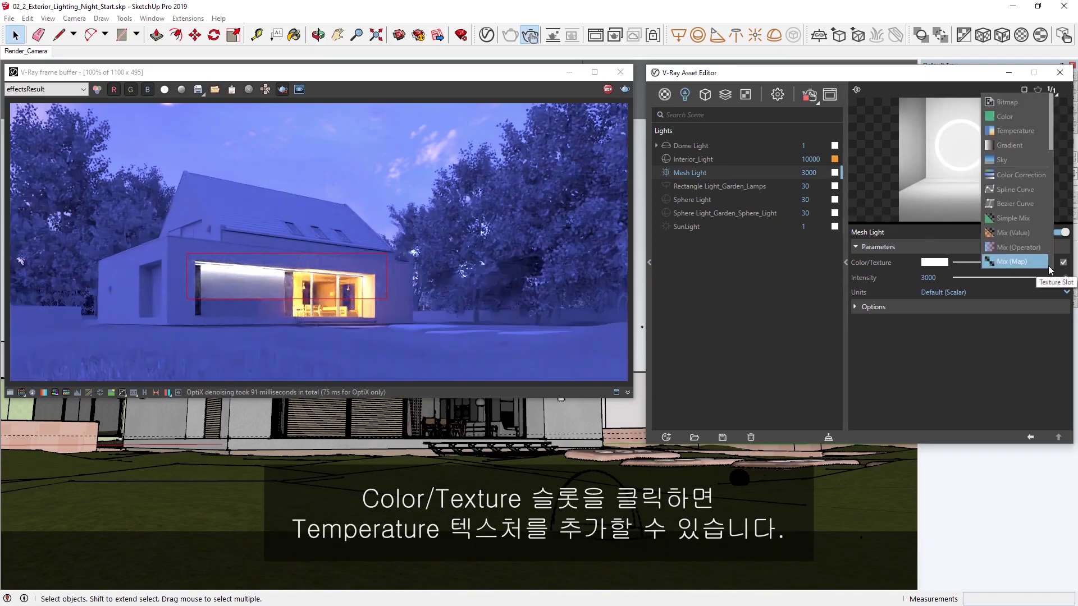
left_click(1024, 133)
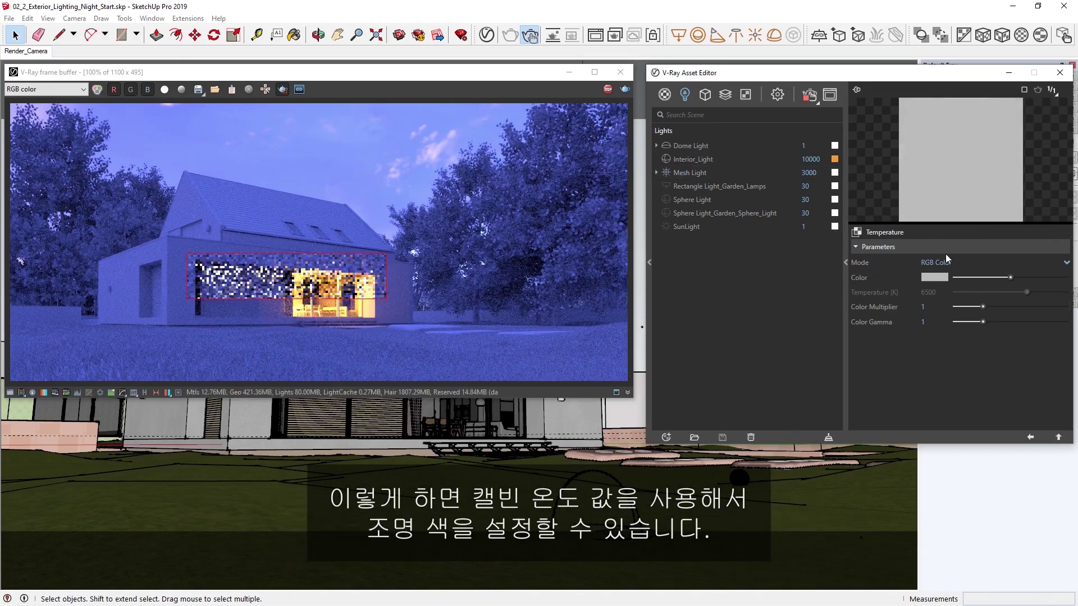
left_click(941, 261)
left_click(939, 292)
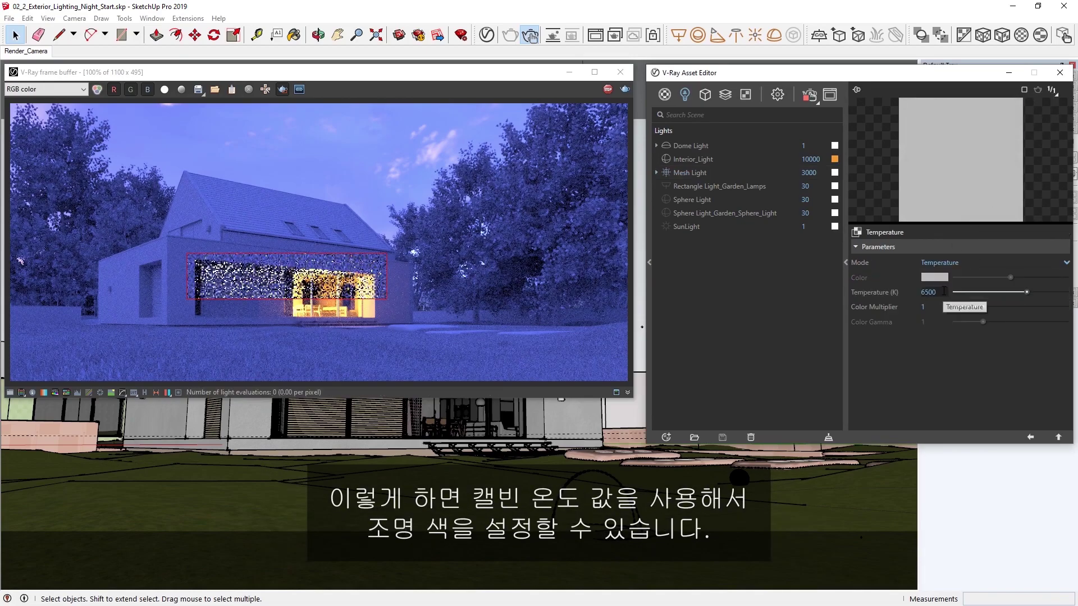
double_click(929, 292)
type("2300")
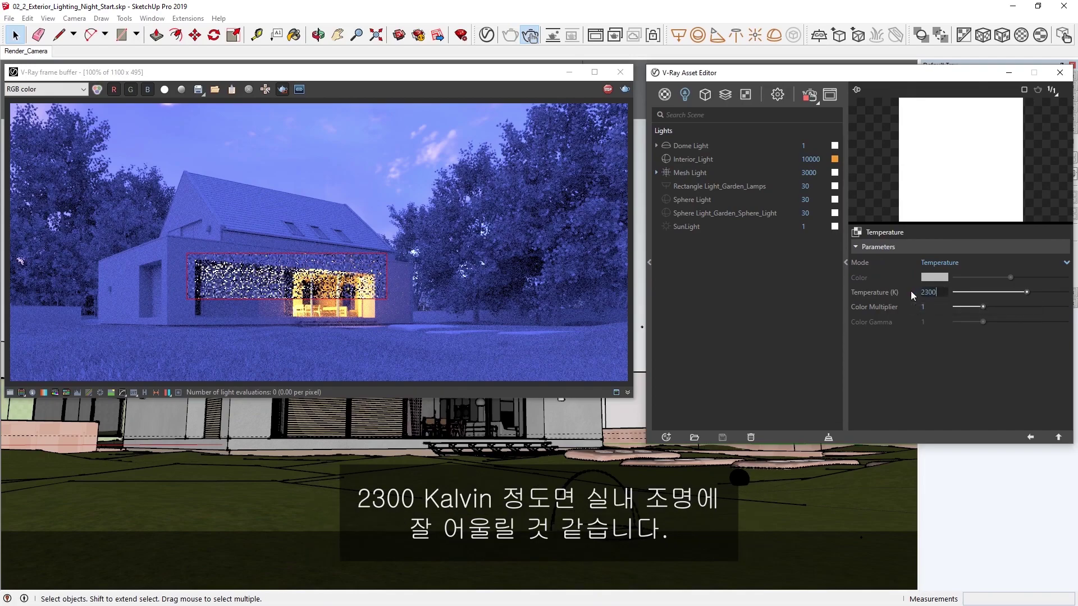
key("Return")
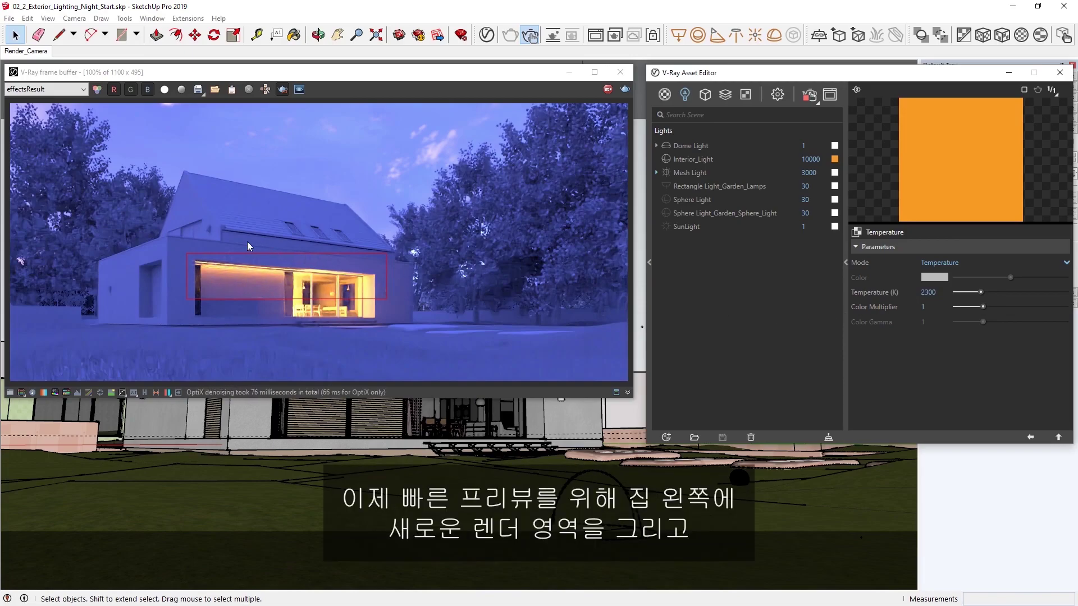
- Preview the house's left side and set the Sphere Light intensity to 7000
left_click(97, 190)
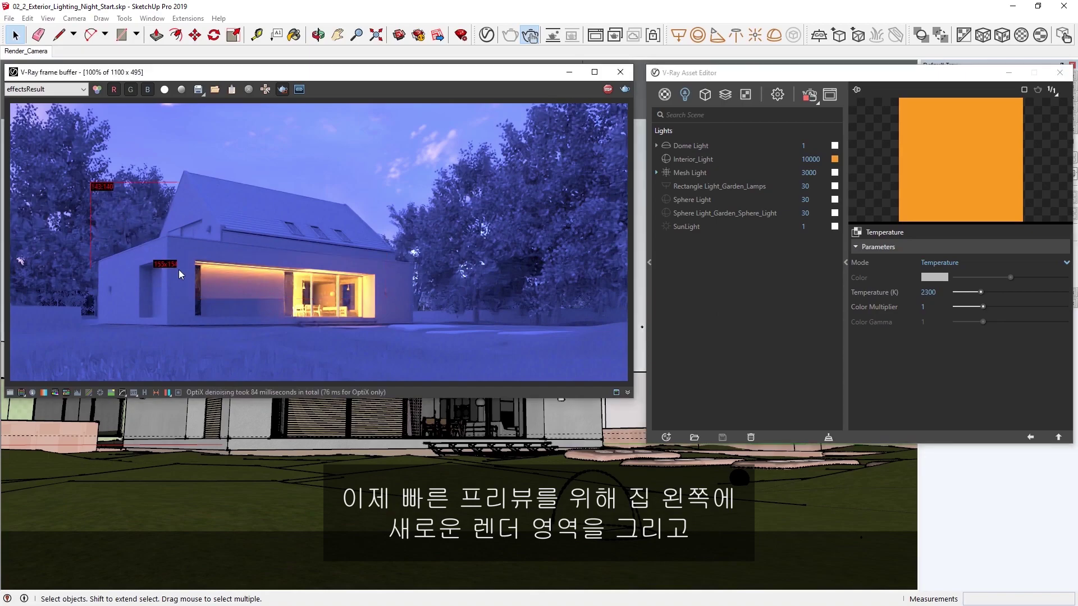
left_click_drag(221, 305, 220, 318)
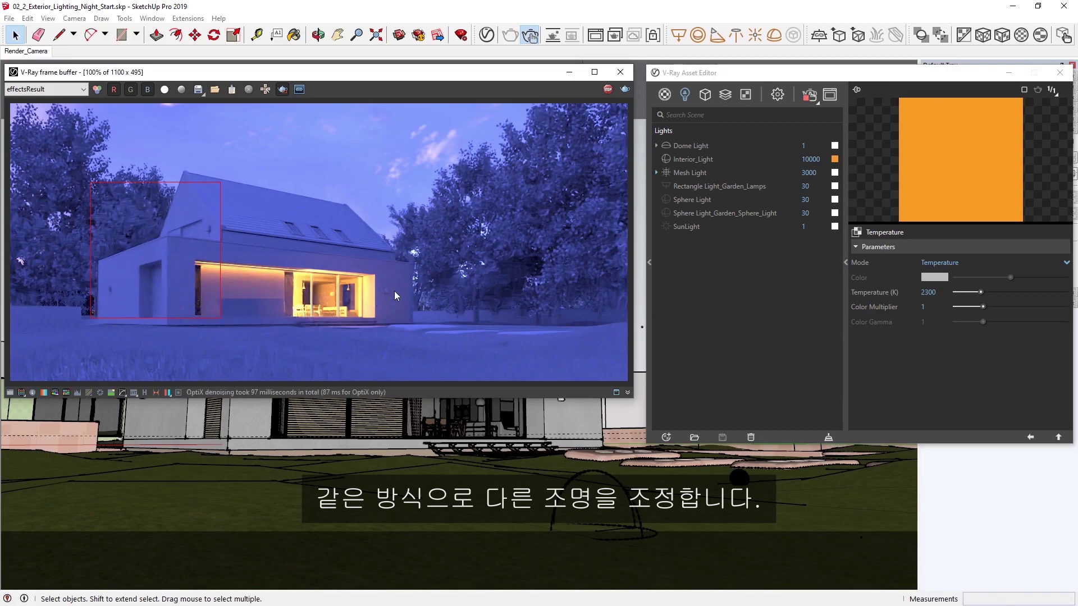
left_click(675, 201)
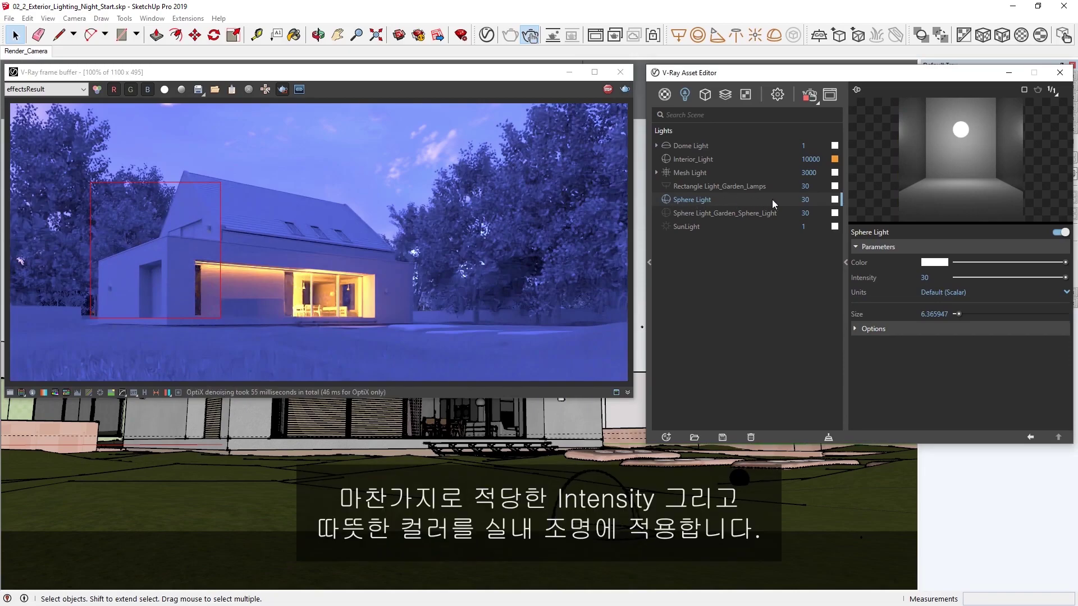
double_click(794, 201)
type("7000")
key("Return")
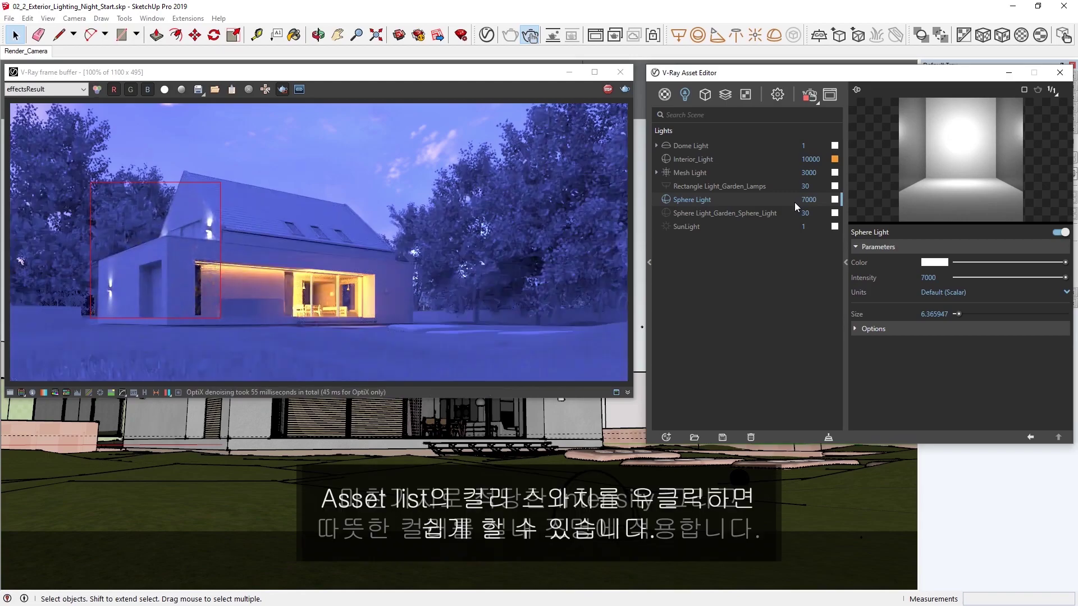
- Copy Interior_Light's orange colour and paste it onto the Sphere Light
left_click(841, 169)
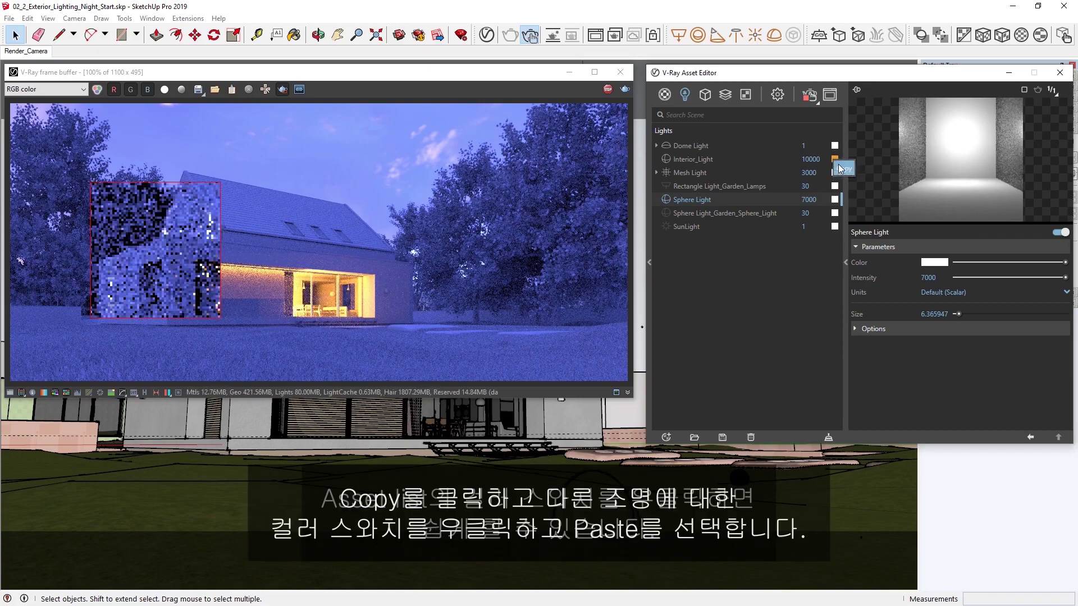
right_click(837, 200)
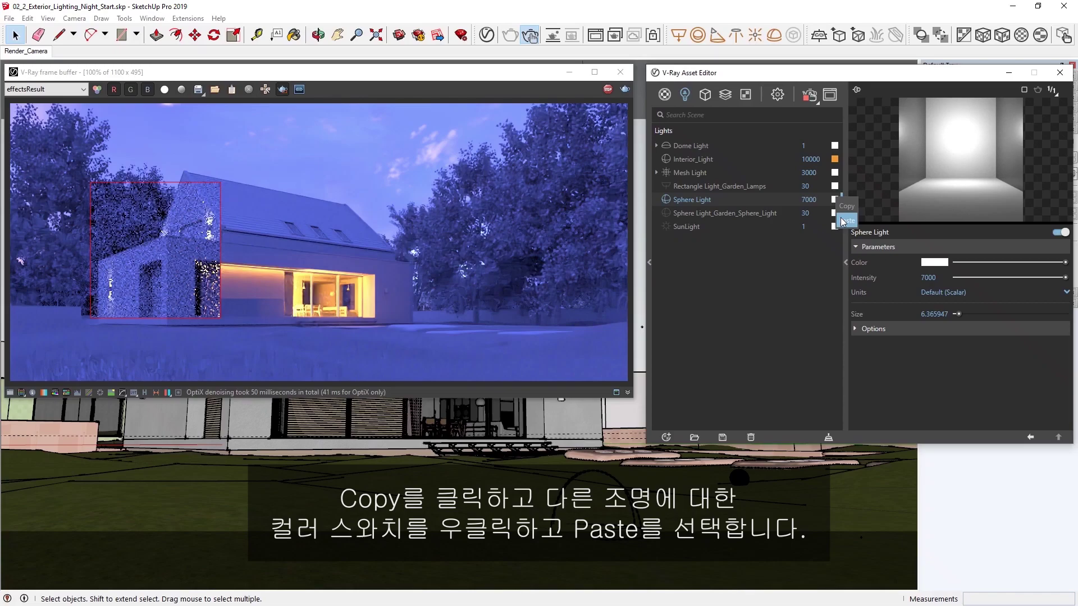
left_click(845, 221)
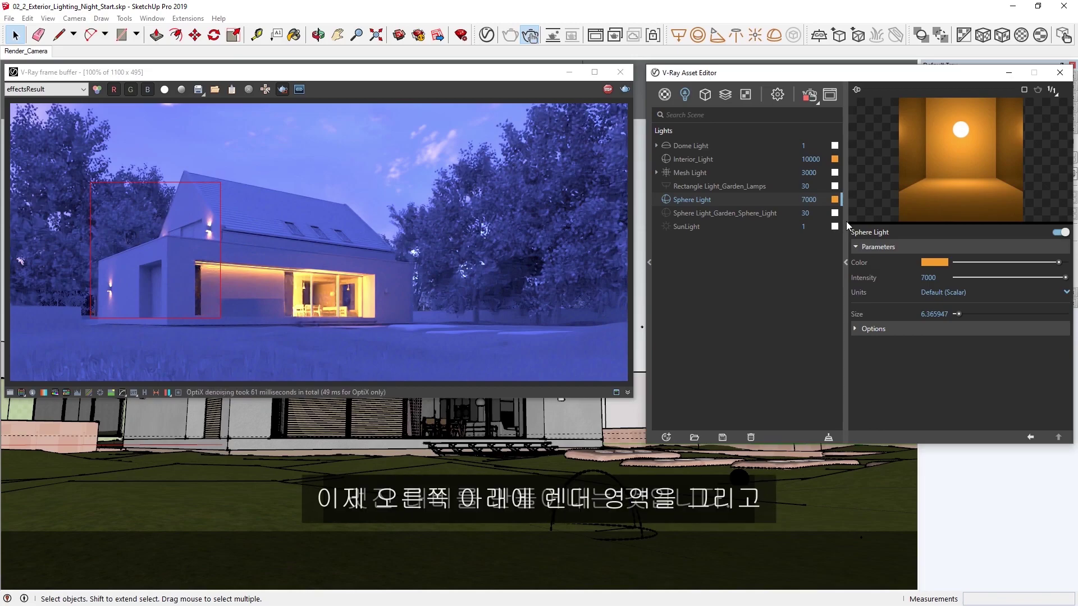
- Preview the lower-right lawn, set Garden_Sphere_Light intensity to 20000 and paste the orange colour
left_click_drag(447, 308, 557, 368)
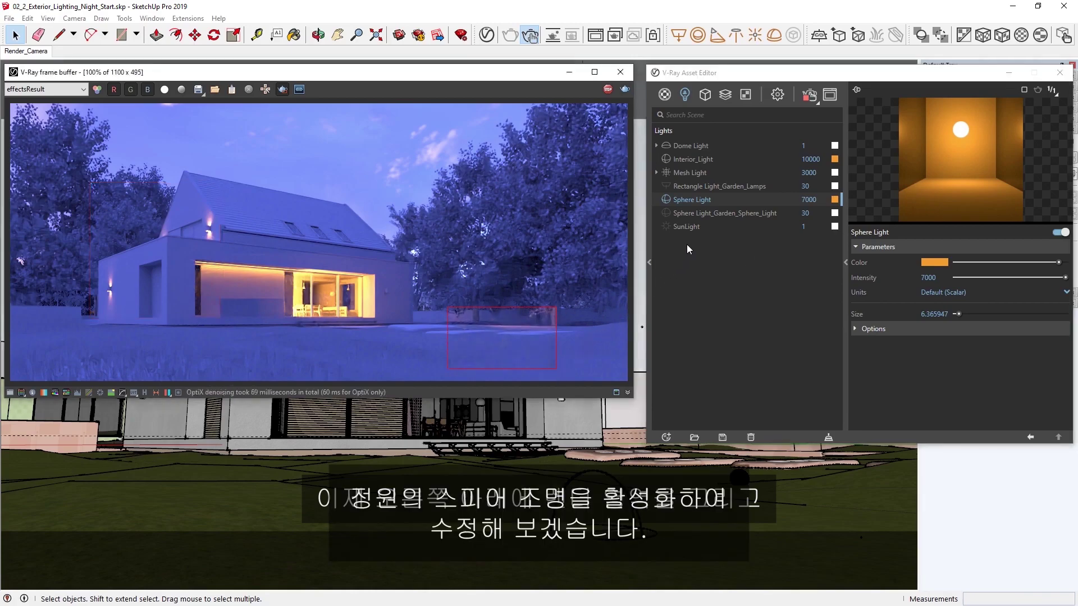
left_click(702, 212)
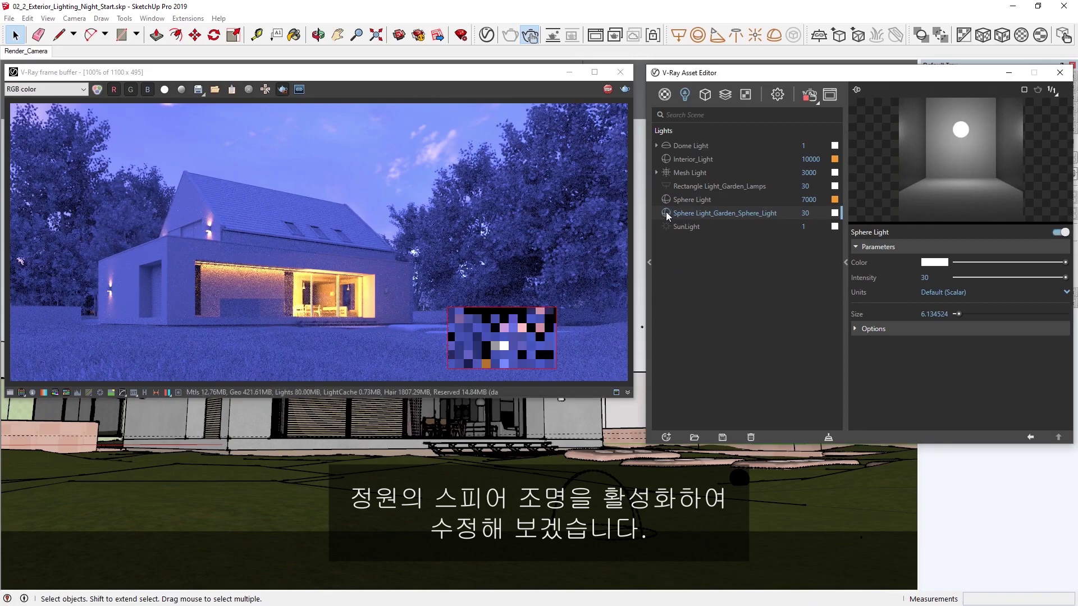
double_click(804, 213)
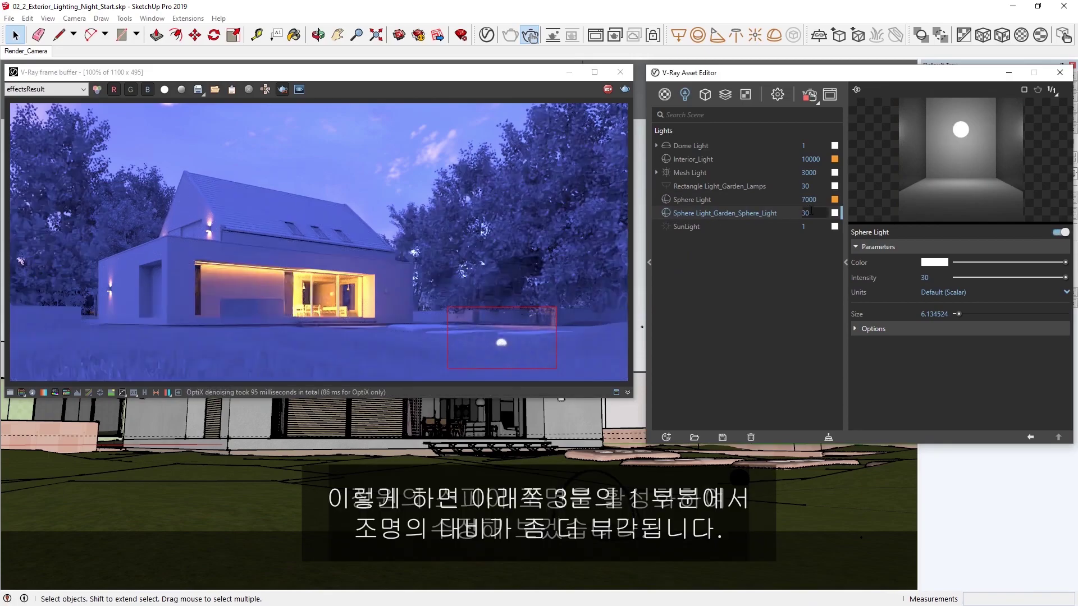
type("20000")
key("Return")
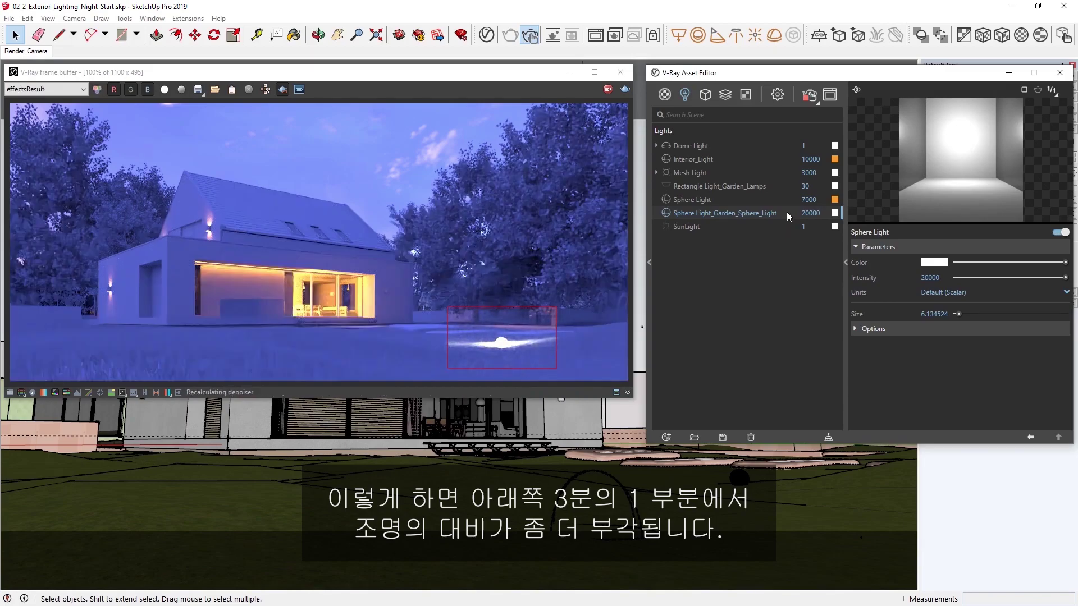
right_click(834, 216)
left_click(839, 236)
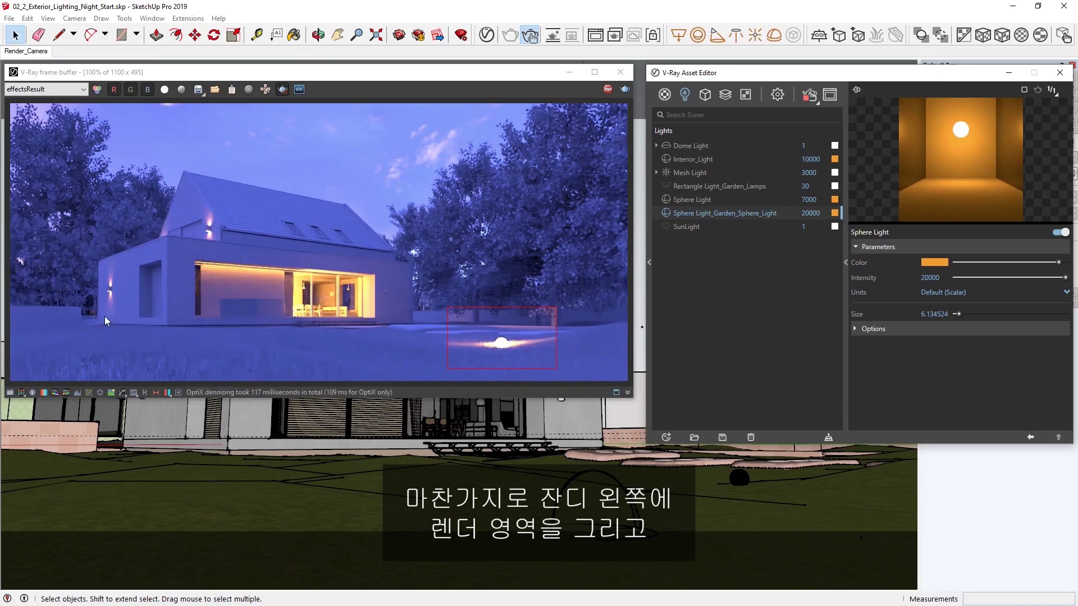
- Preview the left lawn, set Rectangle Light_Garden_Lamps intensity to 120000 and make it orange
left_click_drag(86, 315, 394, 389)
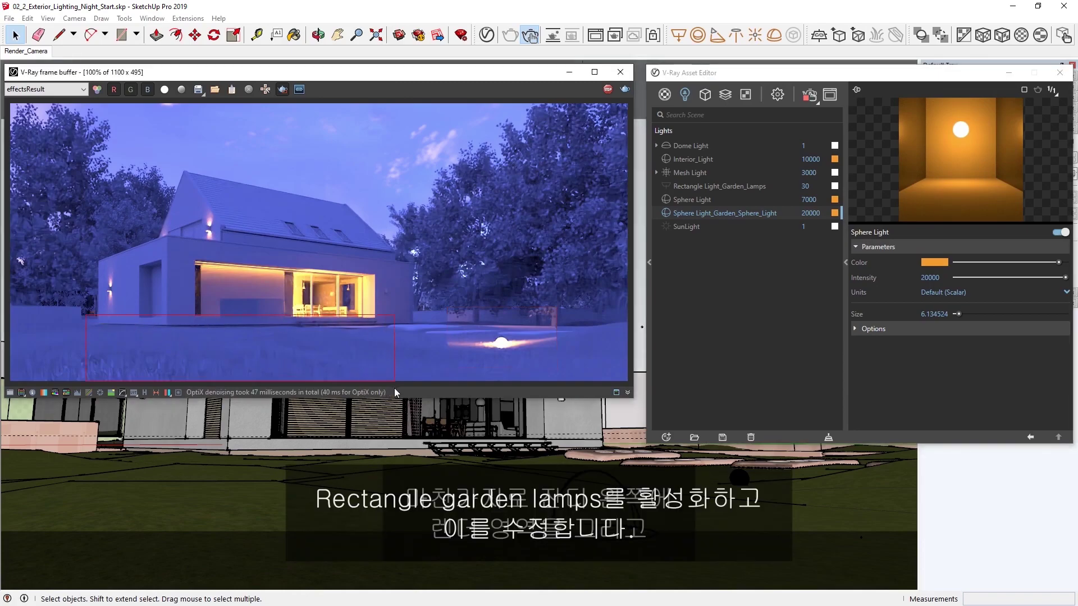
left_click(682, 186)
left_click(671, 186)
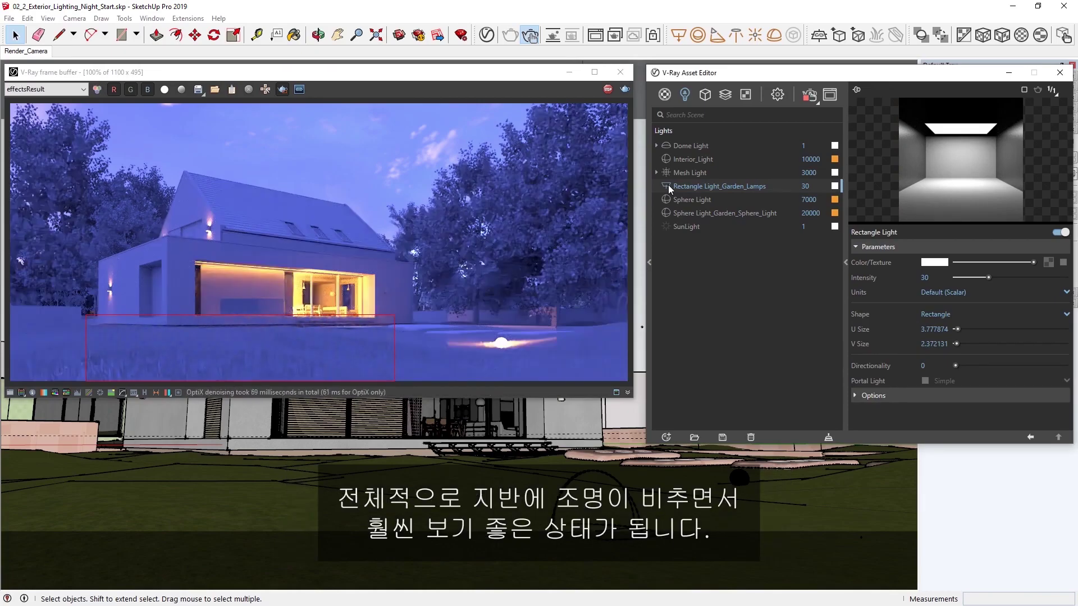
double_click(803, 187)
type("120000")
key("Return")
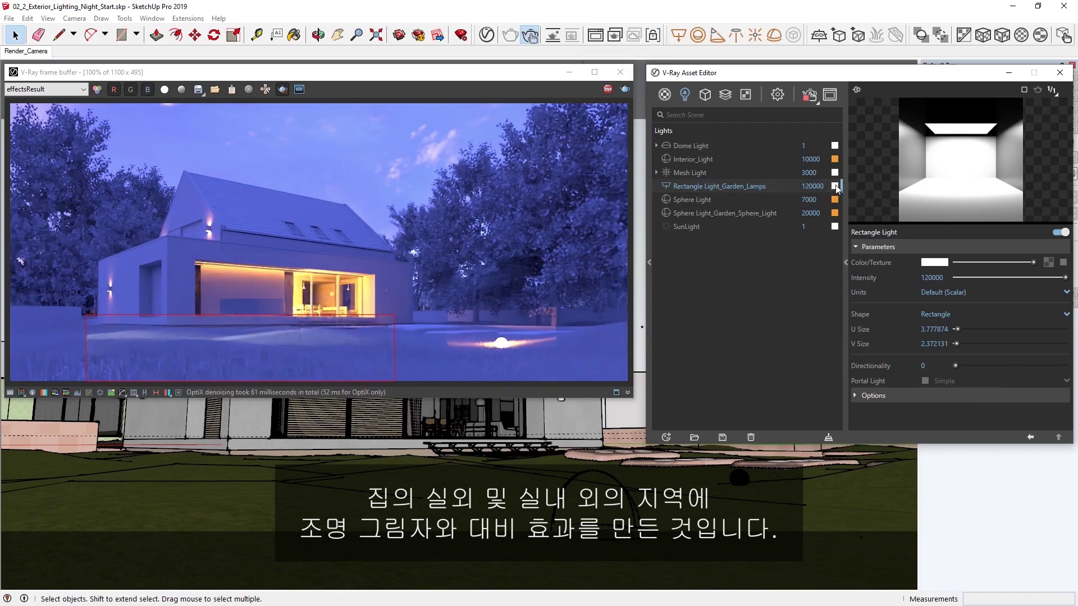
left_click_drag(835, 199, 838, 186)
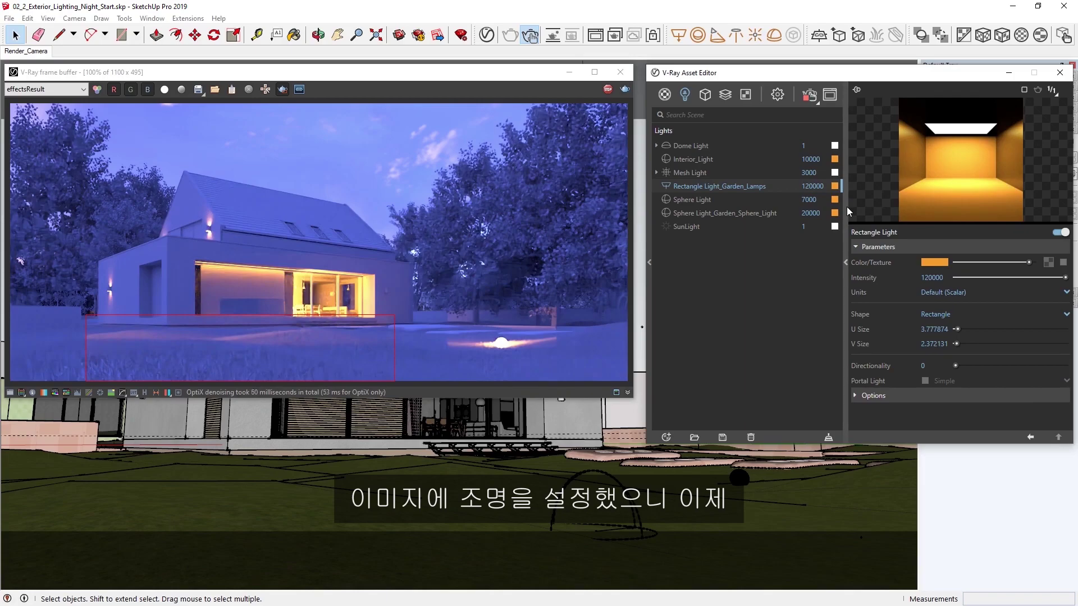
- Stop rendering, disable region render and Material Override, then restart a full interactive render
left_click(607, 91)
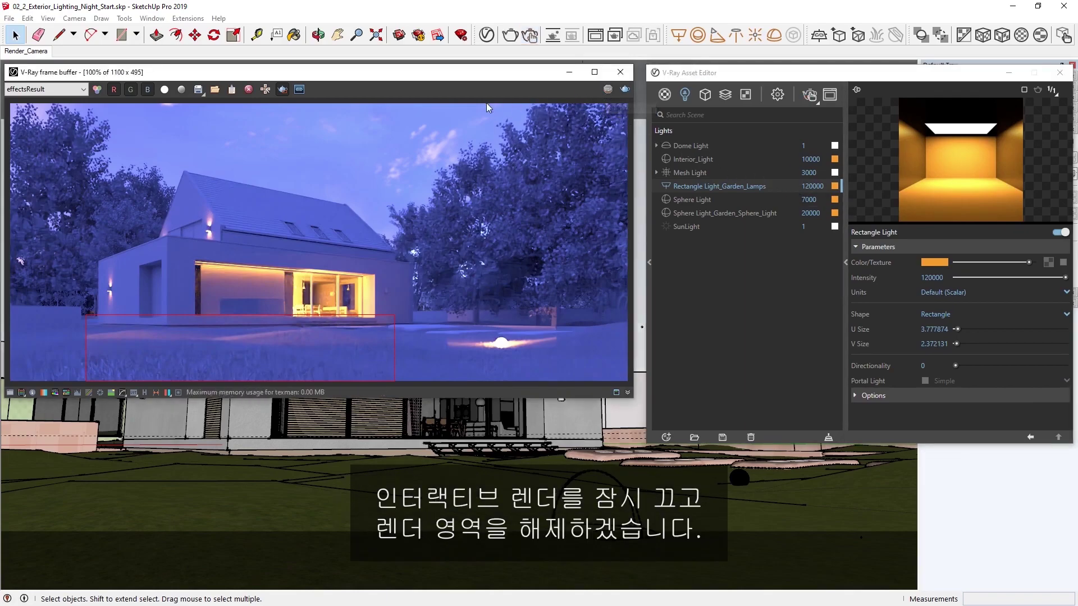
left_click(282, 91)
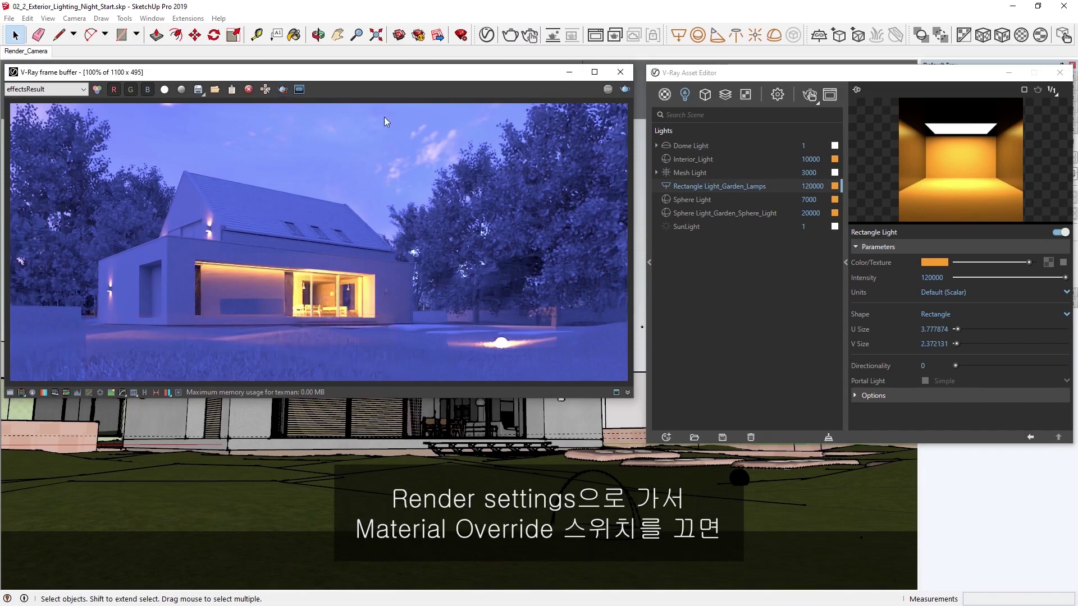
left_click(777, 95)
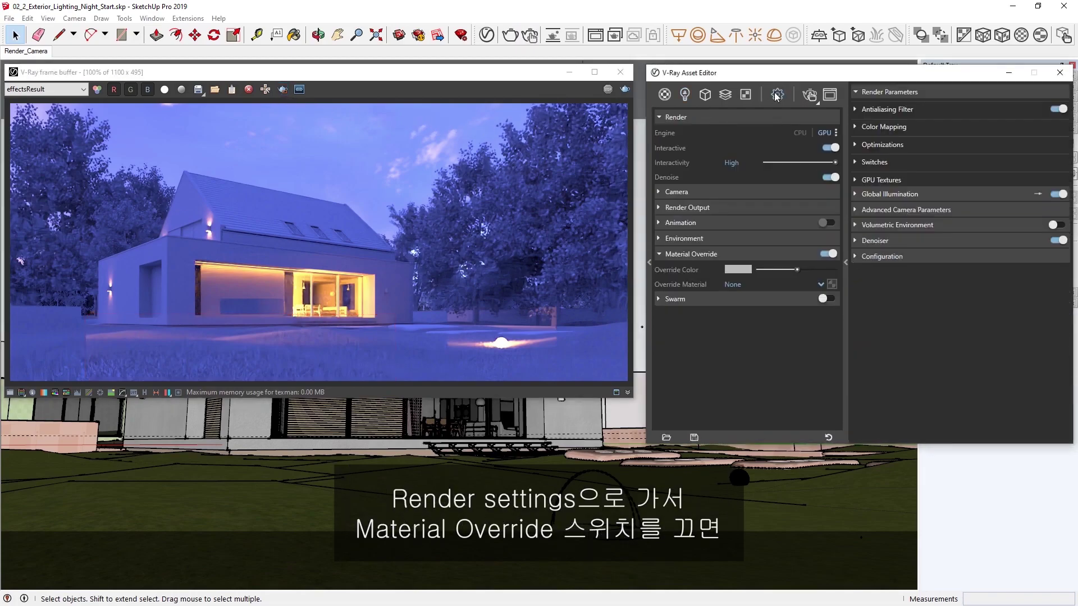
left_click(826, 254)
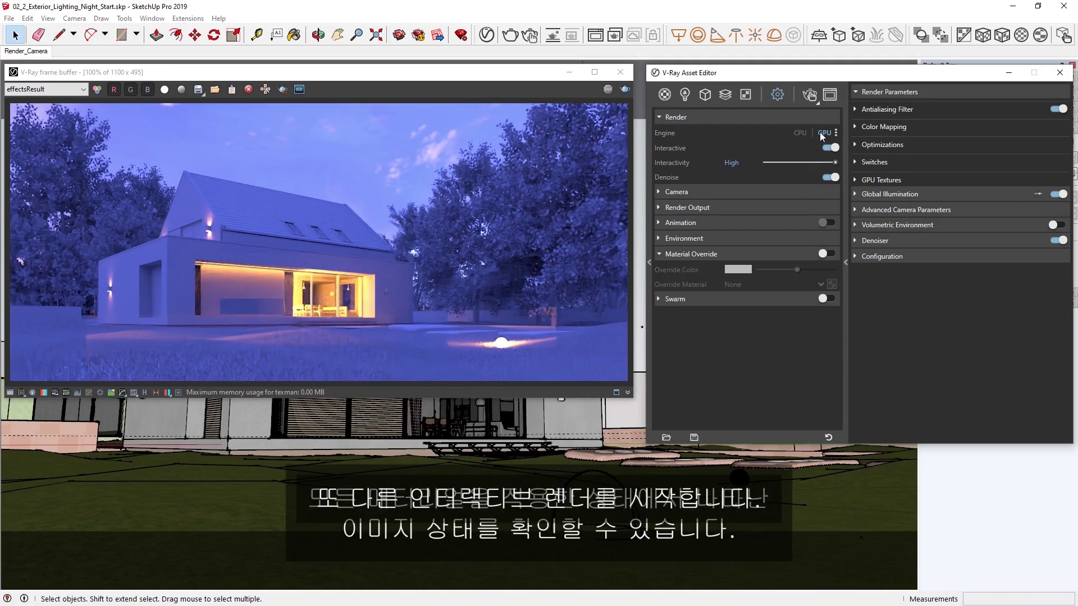
left_click(809, 96)
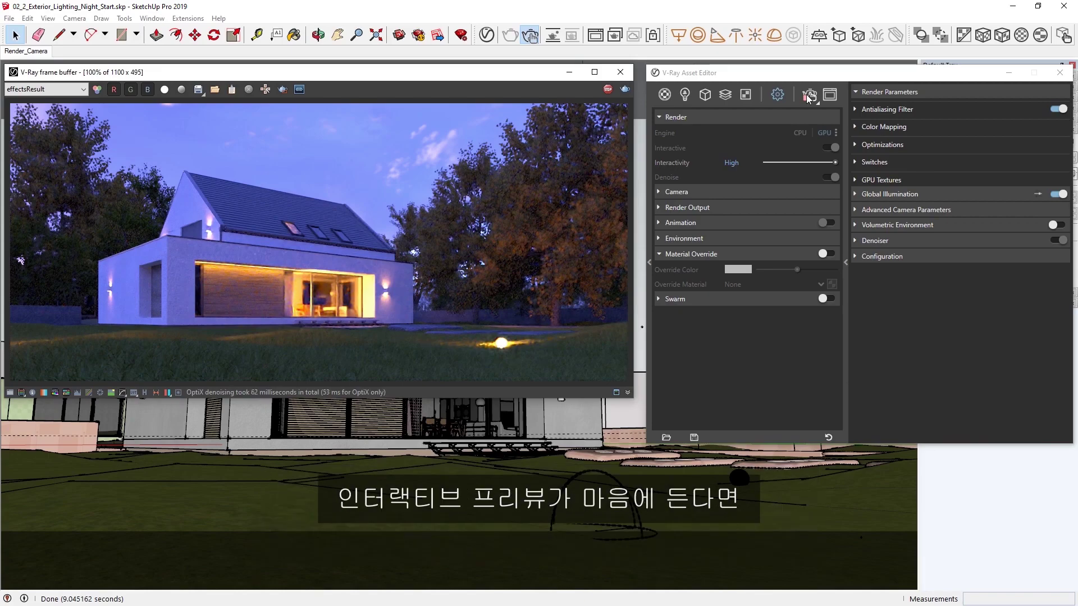
- Stop rendering, switch Interactive off and set the output size to 1600 x 720
left_click(608, 90)
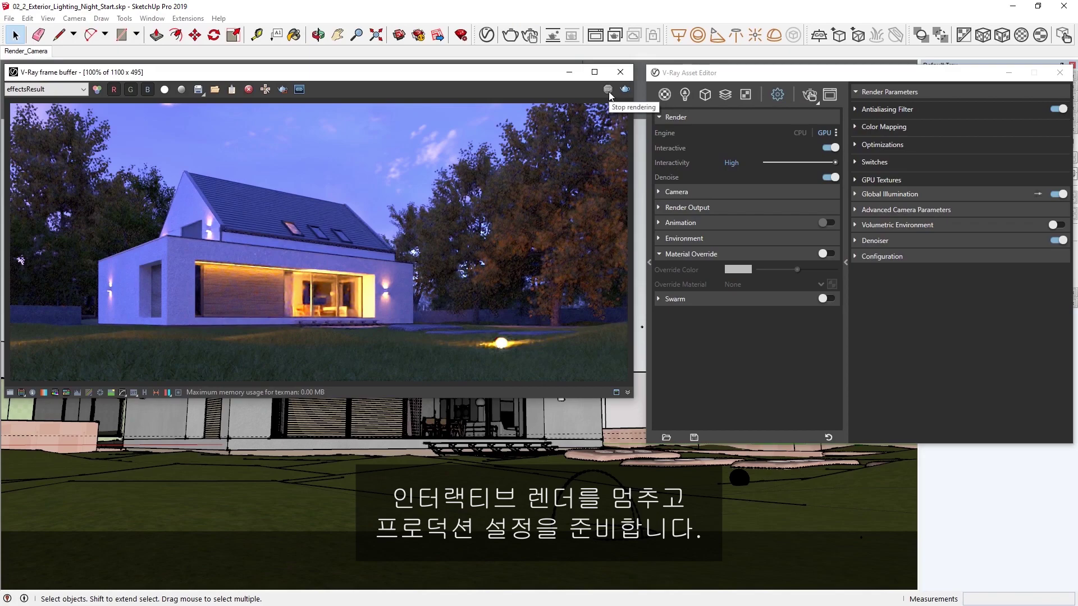
left_click(827, 147)
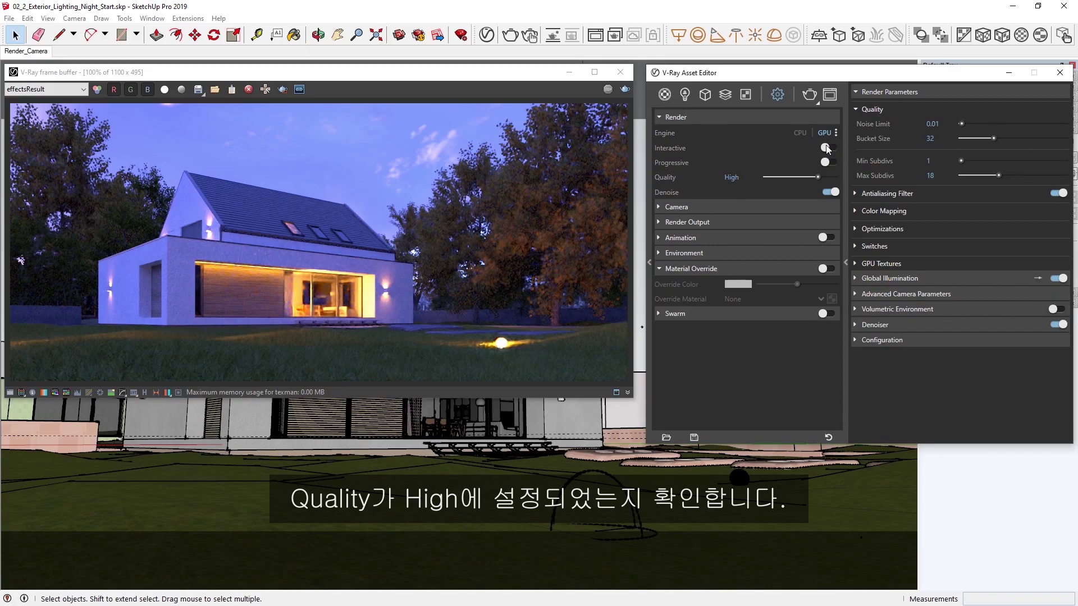
left_click(793, 221)
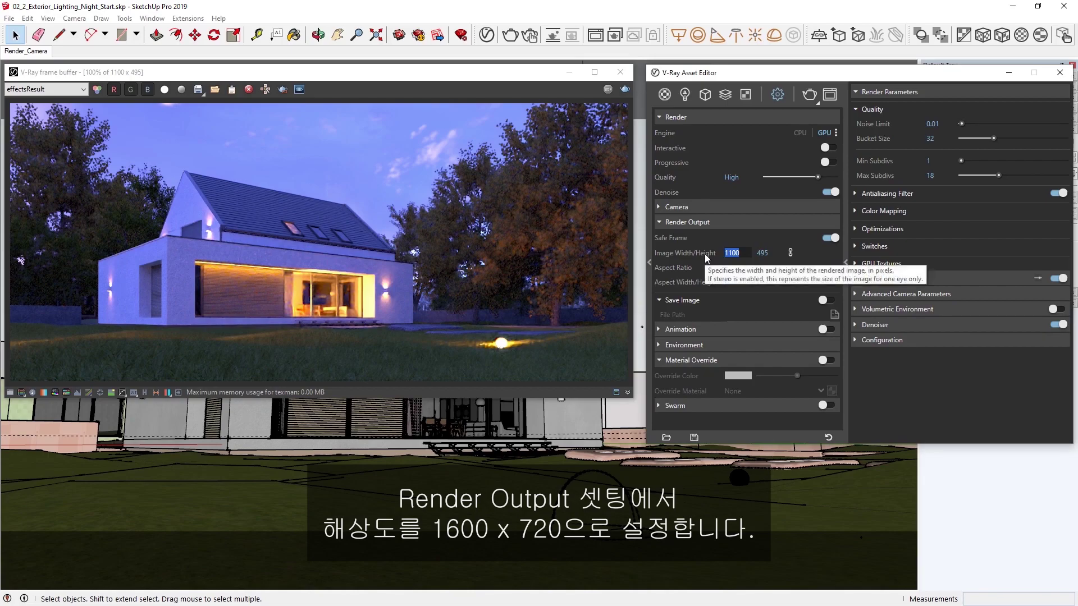
type("1")
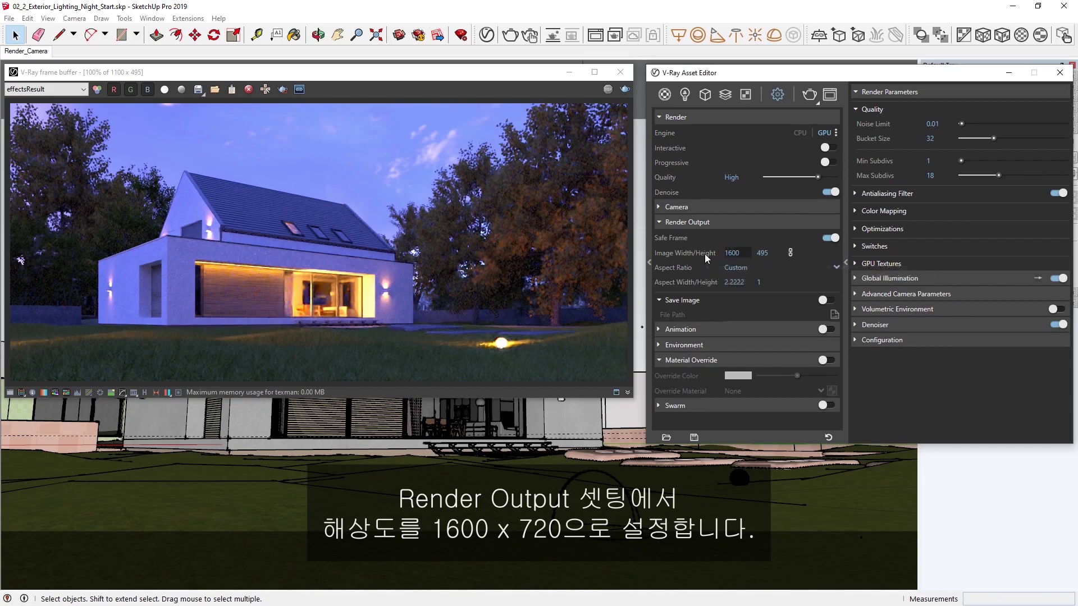
key("Return")
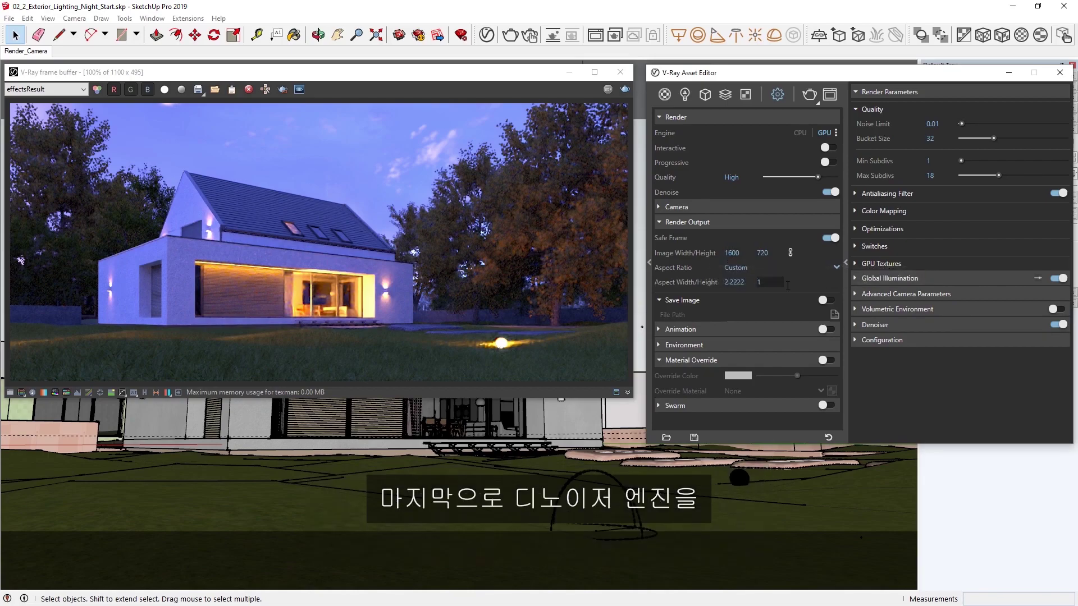
- Change the denoiser engine from NVIDIA AI to V-Ray Denoiser
left_click(871, 325)
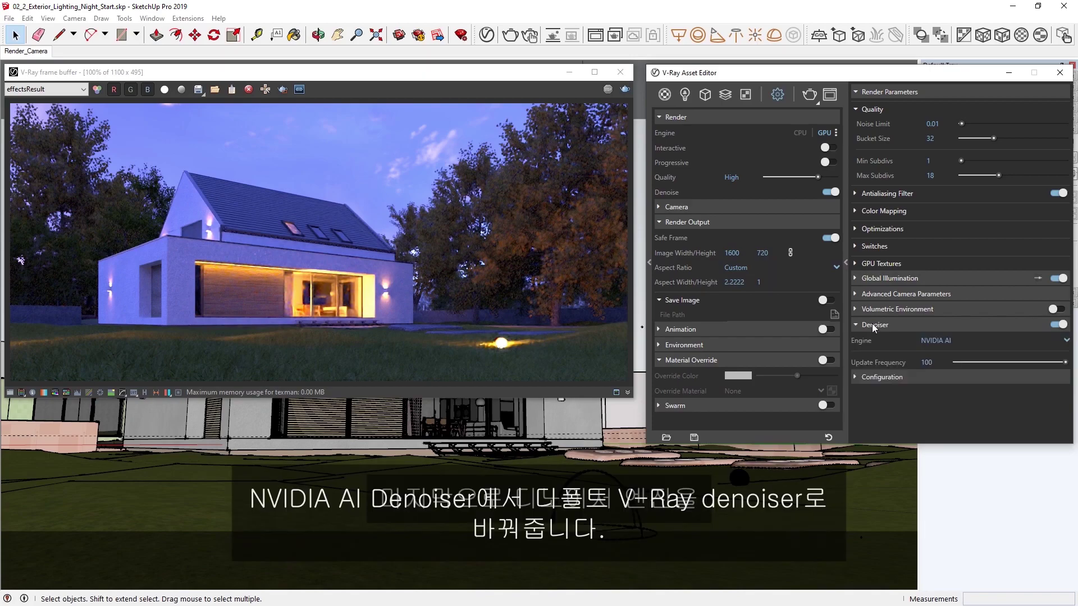
left_click(928, 338)
left_click(938, 356)
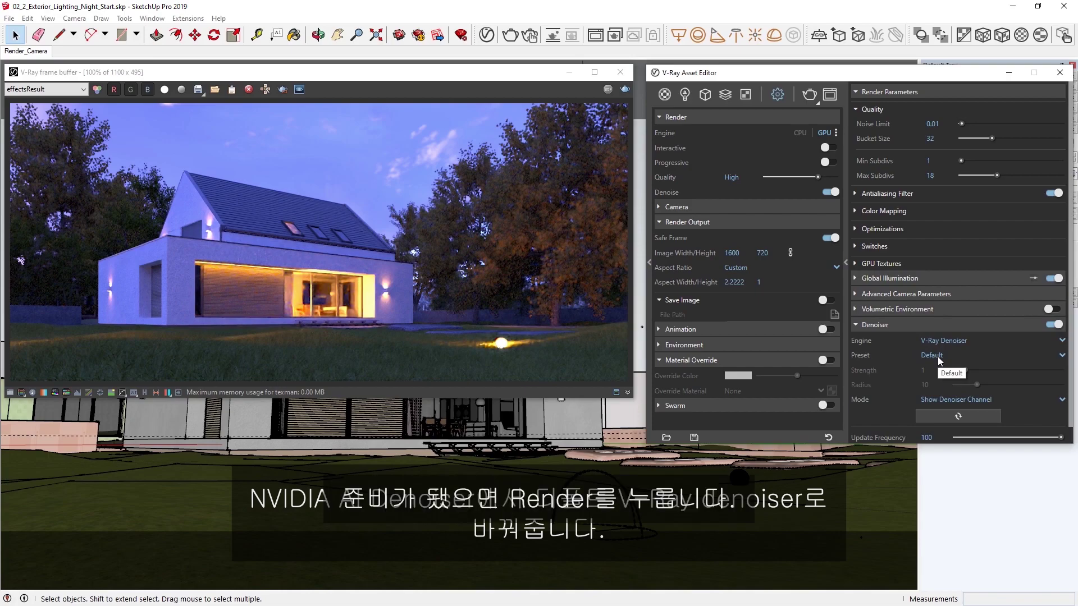
- Run the final 1600 x 720 production render with the warm-lit lamps
left_click(809, 95)
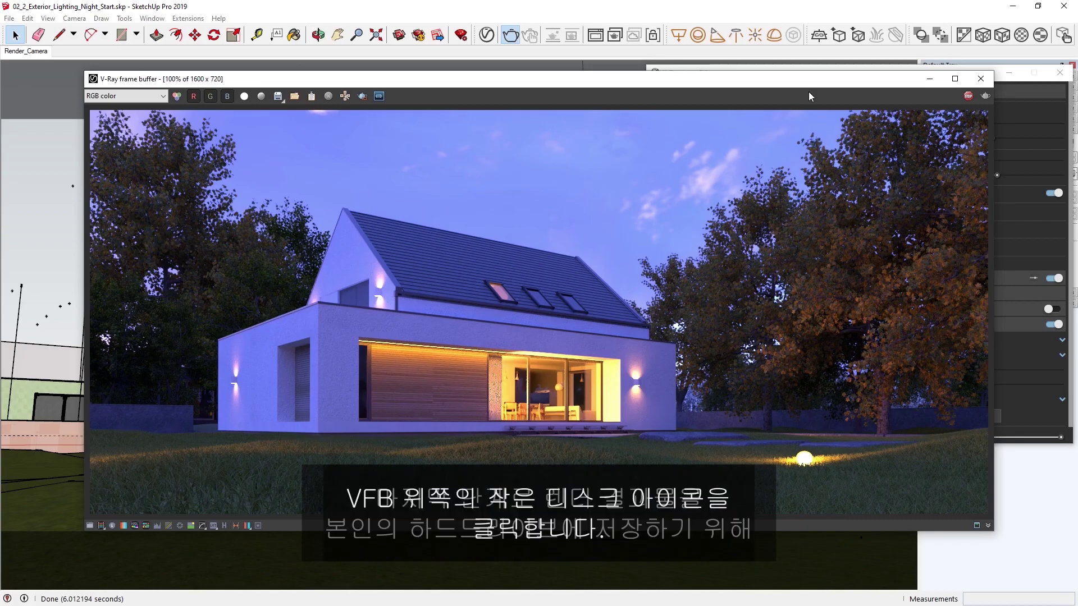
- Open the save dialog for the rendered image in the 06_Exterior_Night_Render folder
left_click(279, 96)
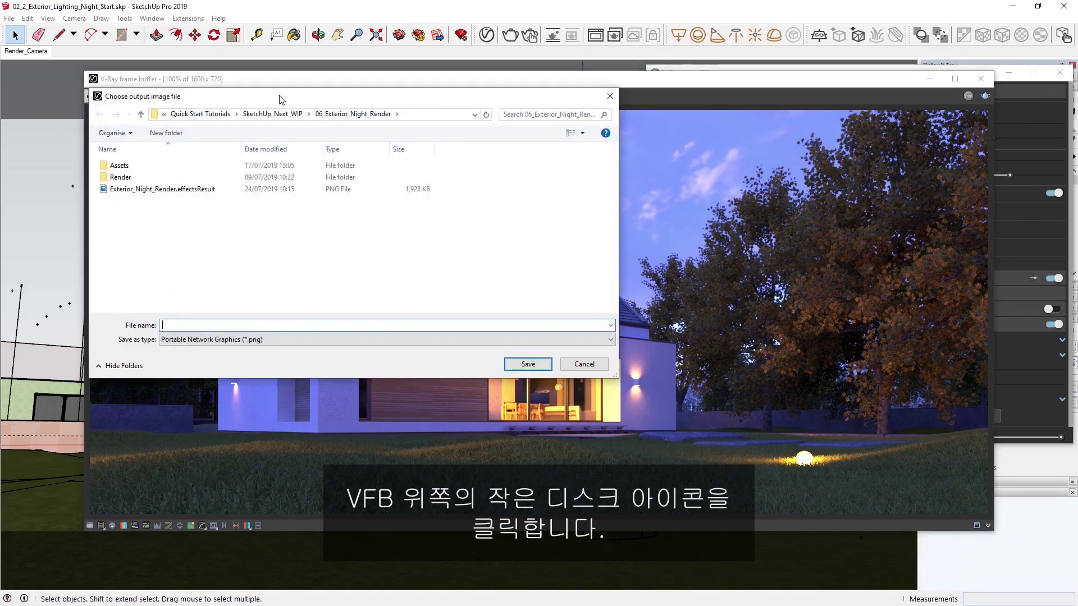